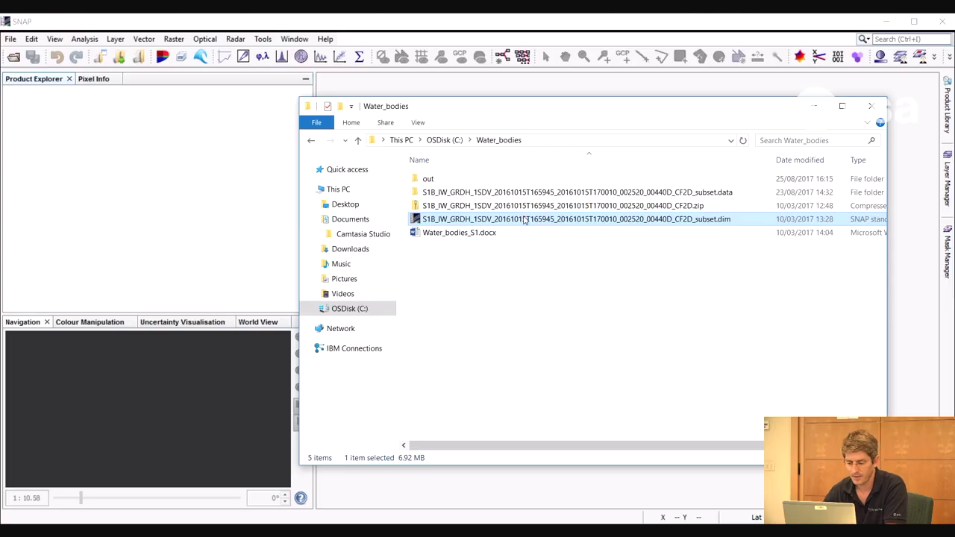
Step: Load the S1B_IW_GRDH_1SDV_20161015T165945 subset .dim file into SNAP as product [1]
left_click_drag(525, 220, 201, 188)
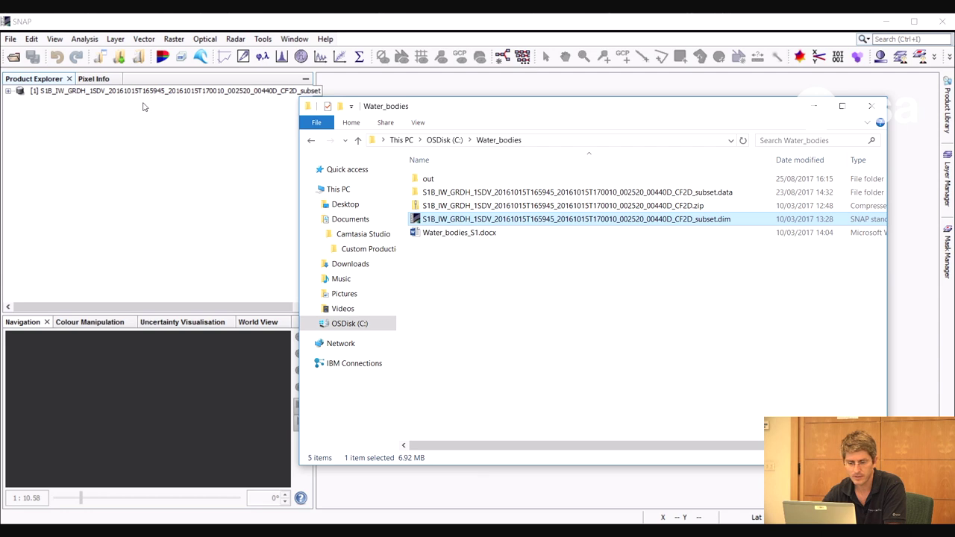
left_click(188, 19)
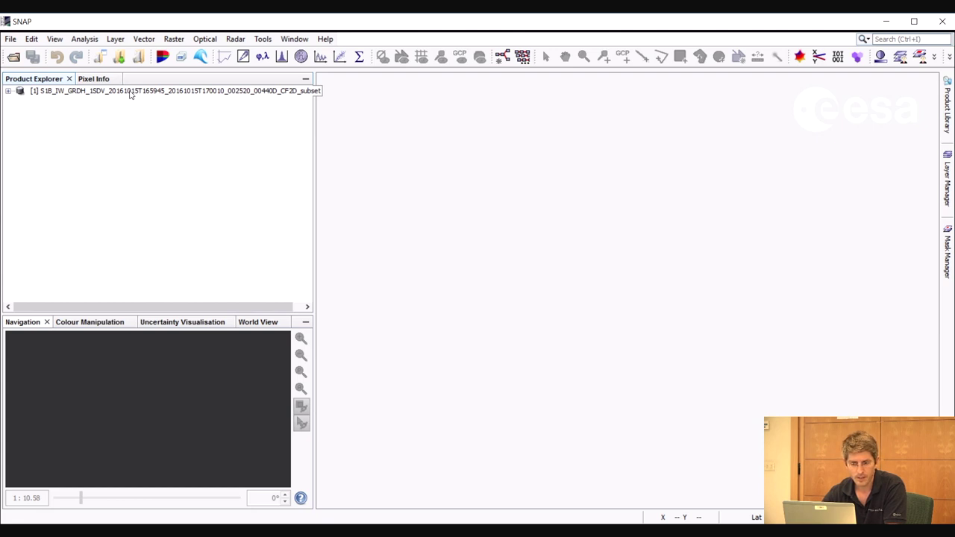
Step: Inspect Abstracted_Metadata and the World View footprint over northern Germany, then expand the Bands folder
double_click(20, 91)
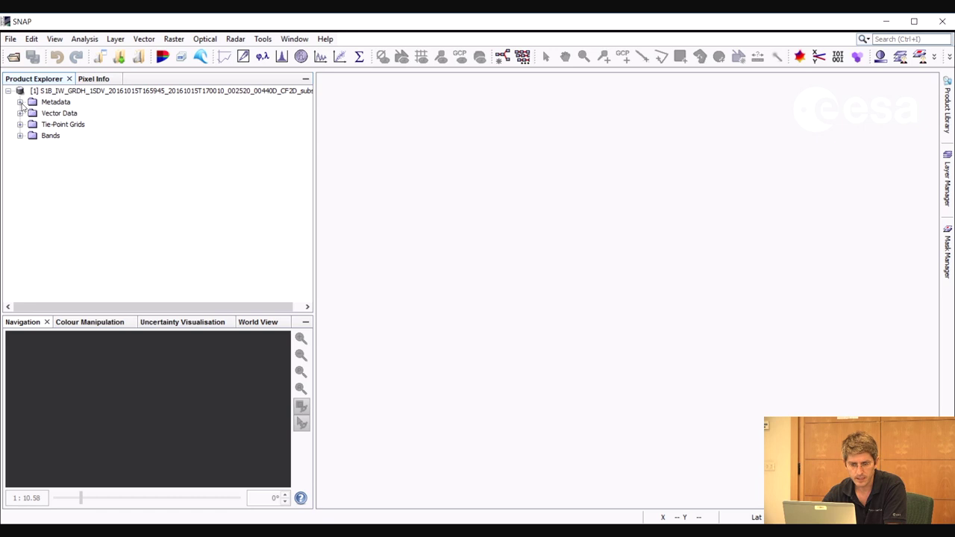
left_click(20, 102)
double_click(68, 114)
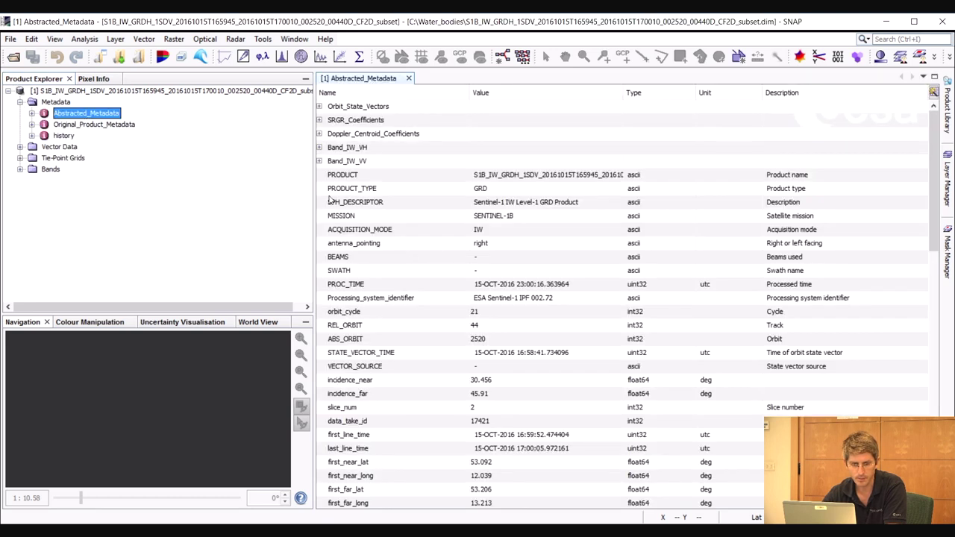
left_click(259, 322)
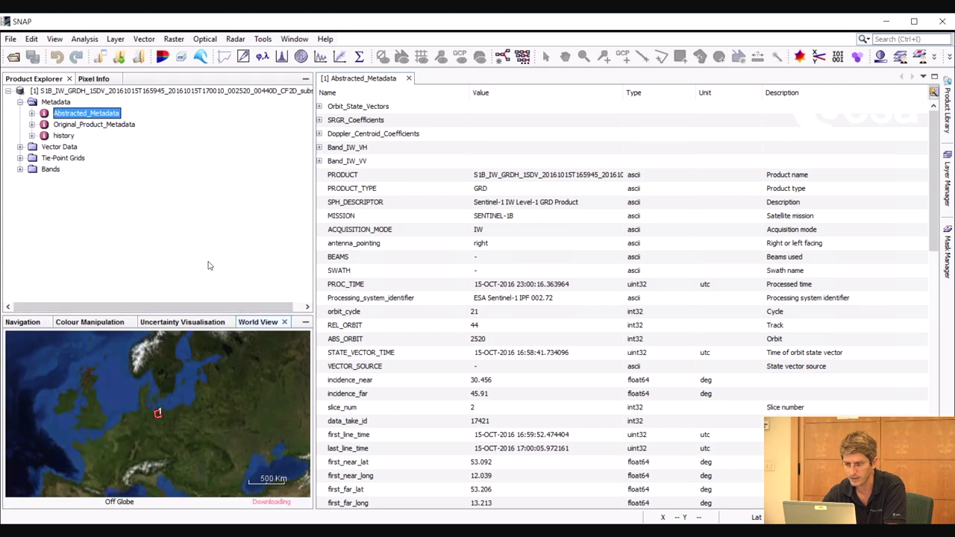
left_click_drag(168, 433, 175, 424)
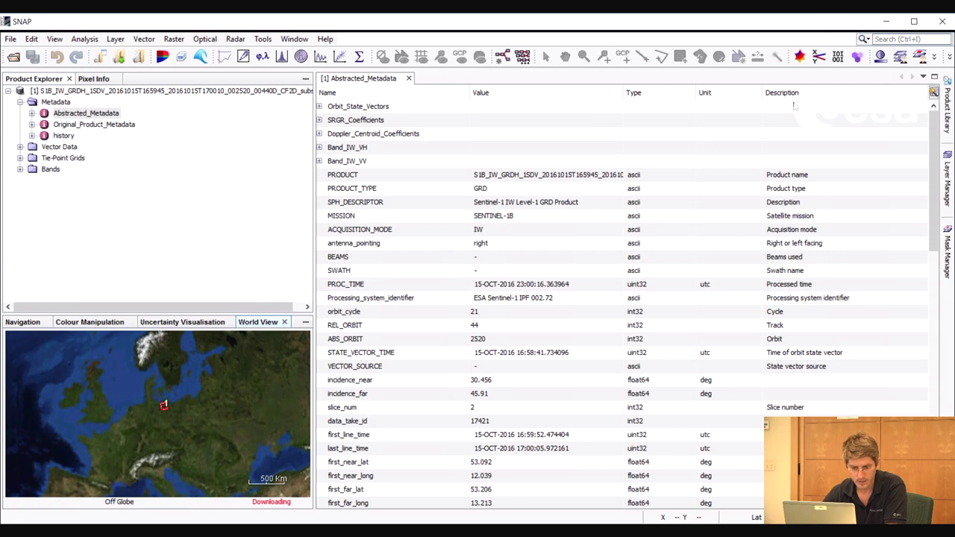
left_click(408, 78)
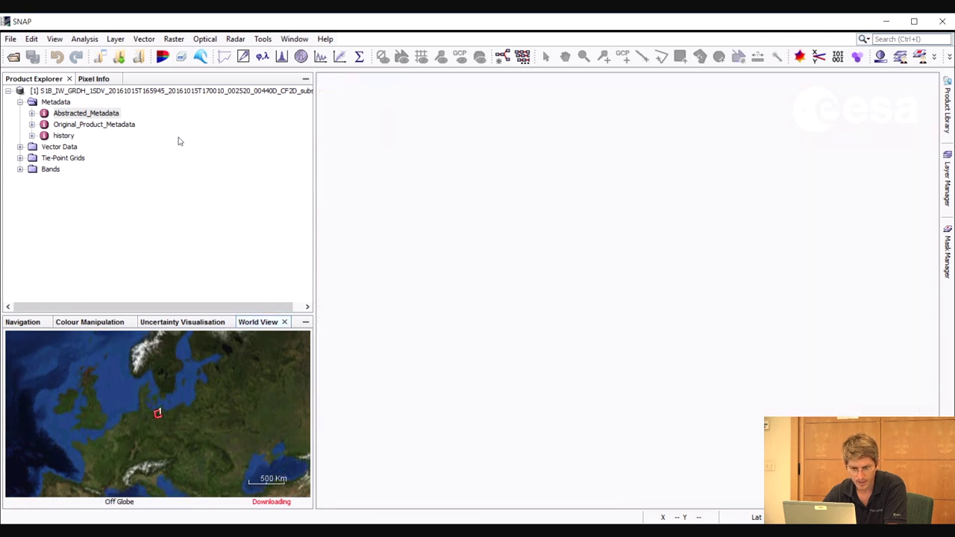
left_click(21, 168)
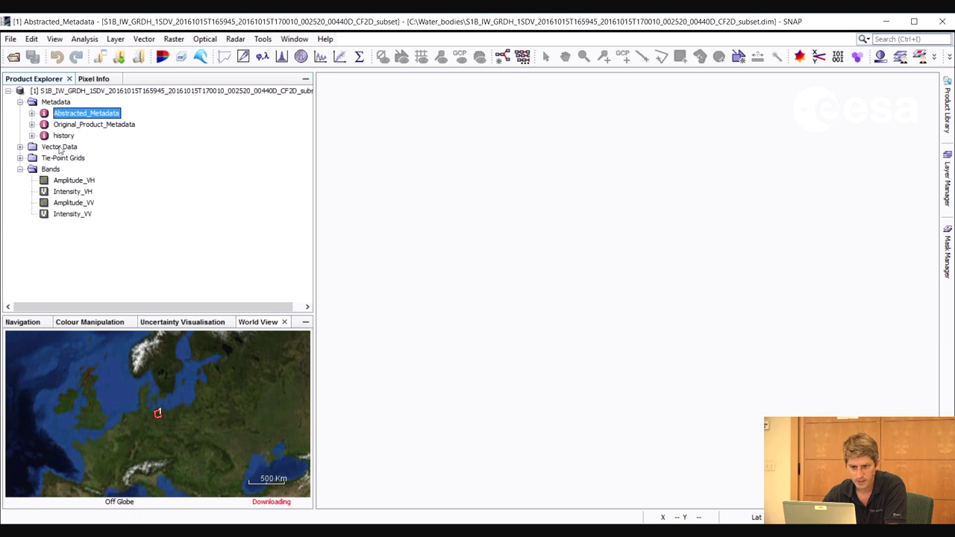
Step: Open the Amplitude_VH and Amplitude_VV images, tile them evenly, and zoom in
double_click(74, 181)
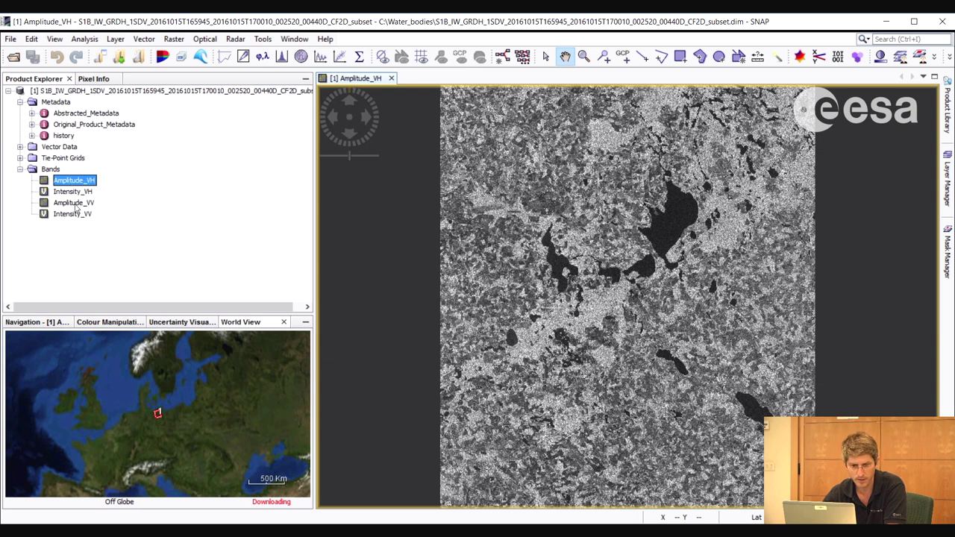
left_click(75, 203)
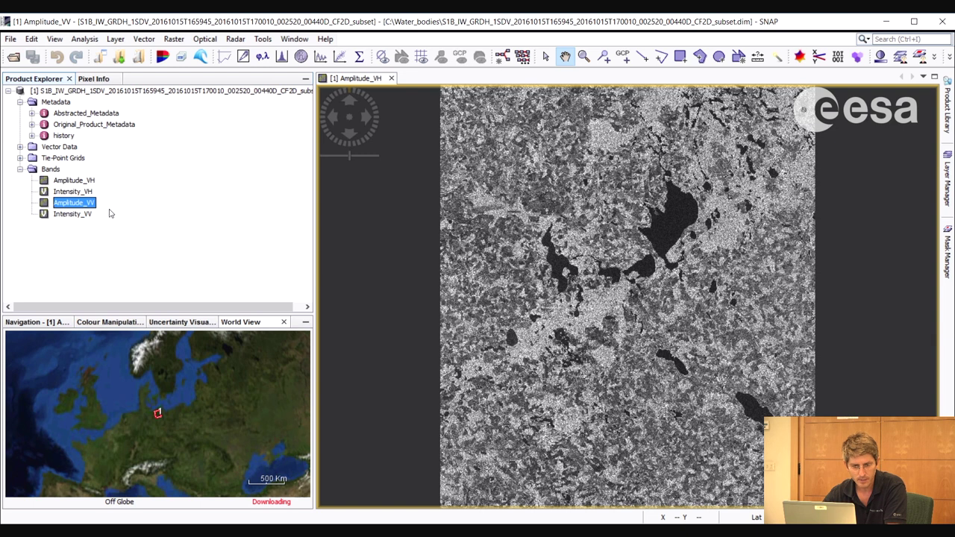
left_click(83, 182)
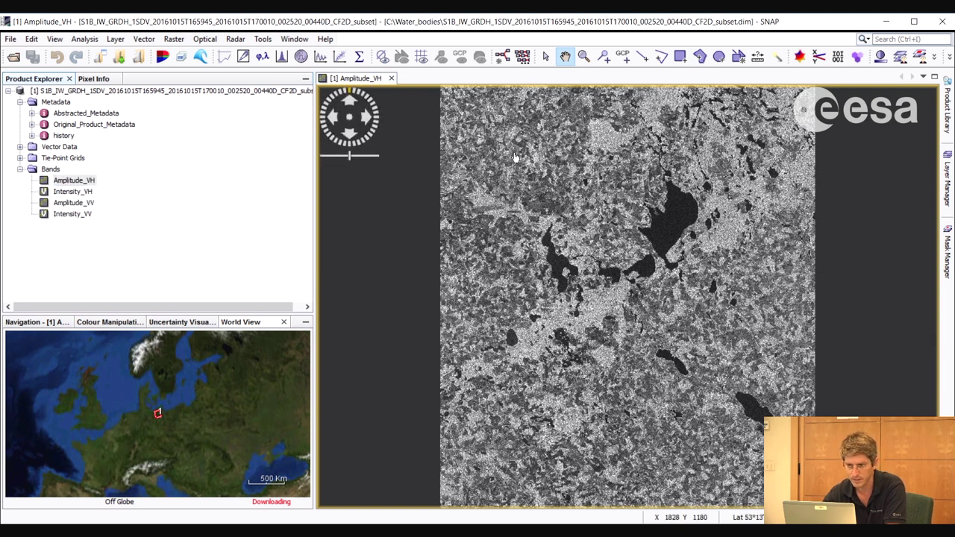
double_click(69, 201)
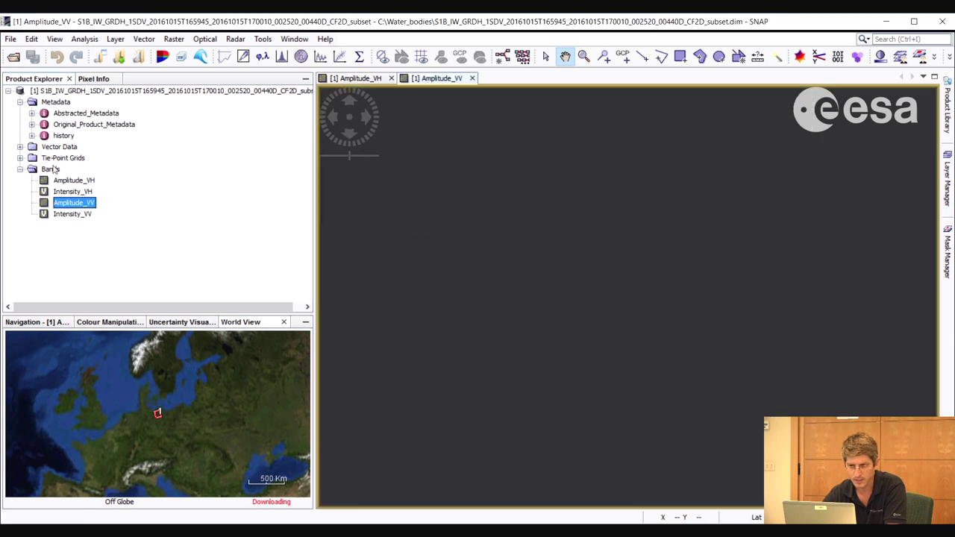
left_click(294, 39)
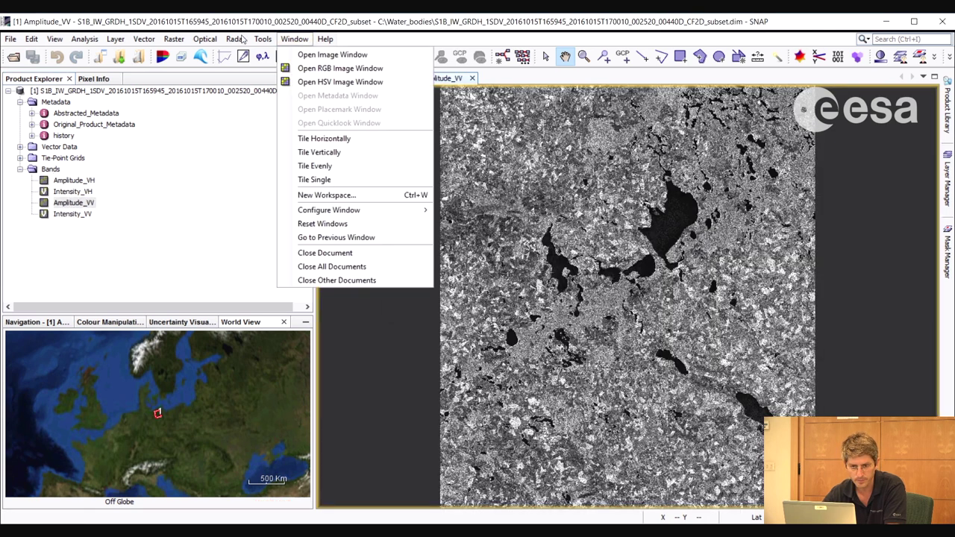
left_click(314, 166)
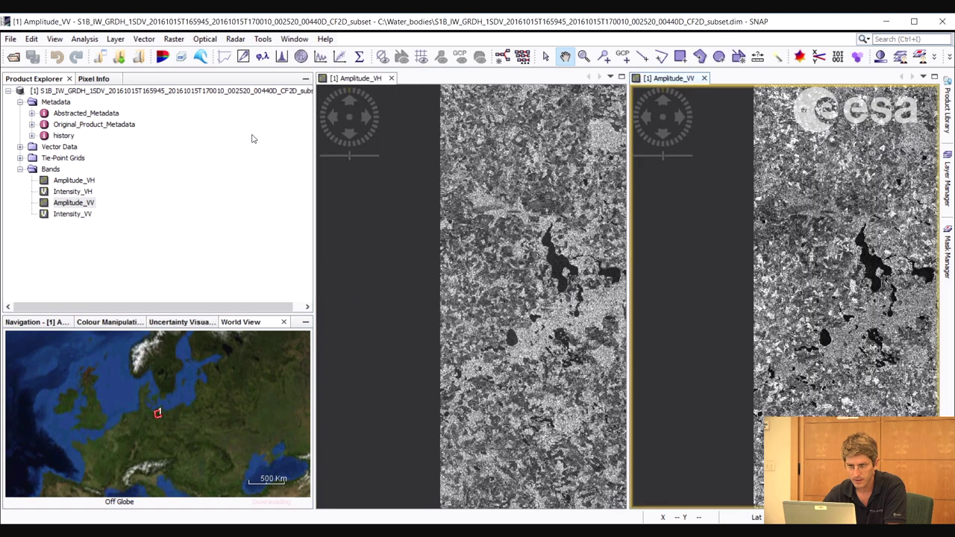
scroll(551, 279, "up", 5)
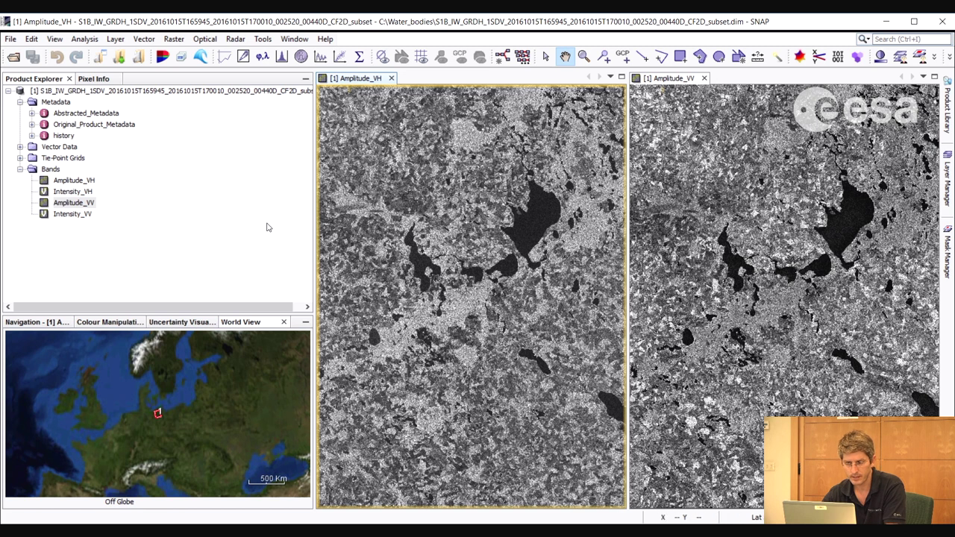
Step: Calibrate the product to sigma0, saving the _Cal product [2] to C:\Water_bodies\out
left_click(237, 39)
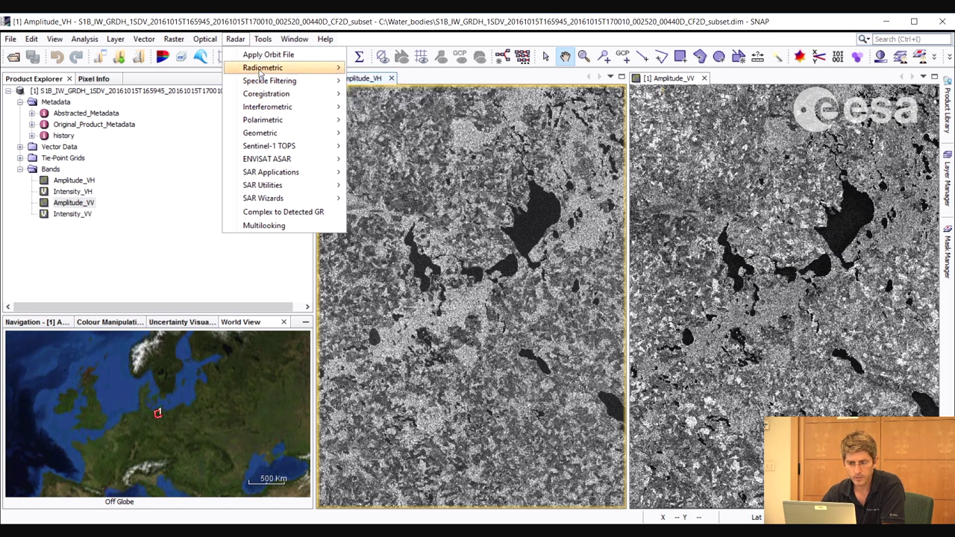
mouse_move(260, 71)
left_click(382, 69)
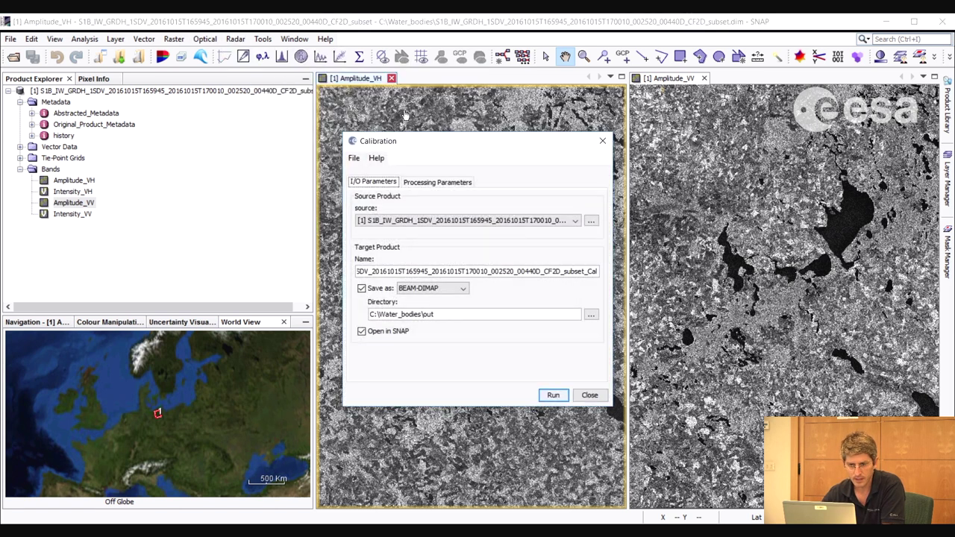
left_click(438, 182)
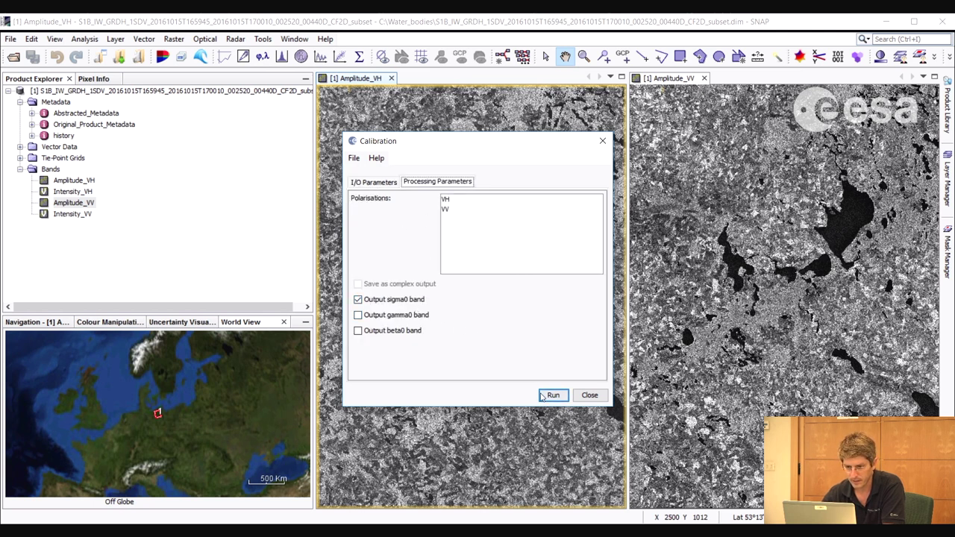
left_click(371, 181)
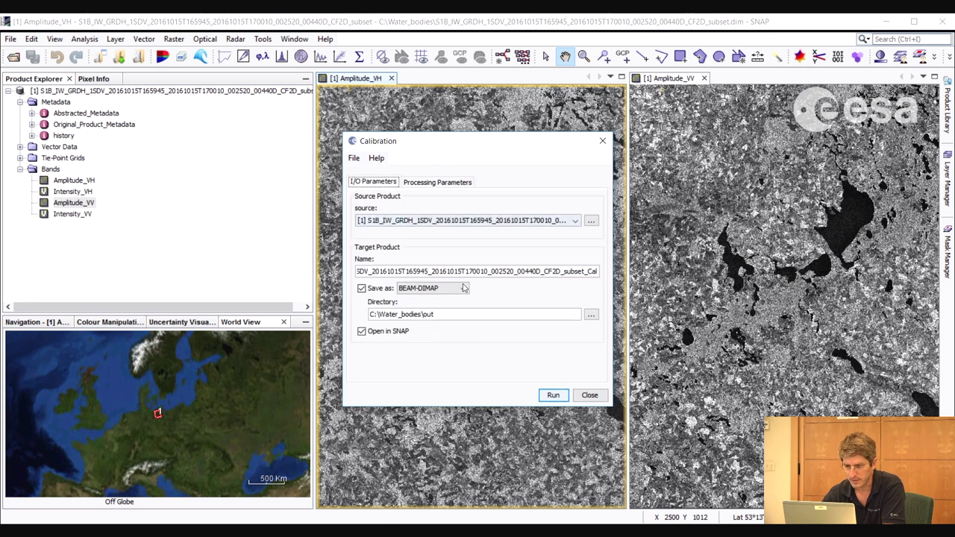
left_click(553, 396)
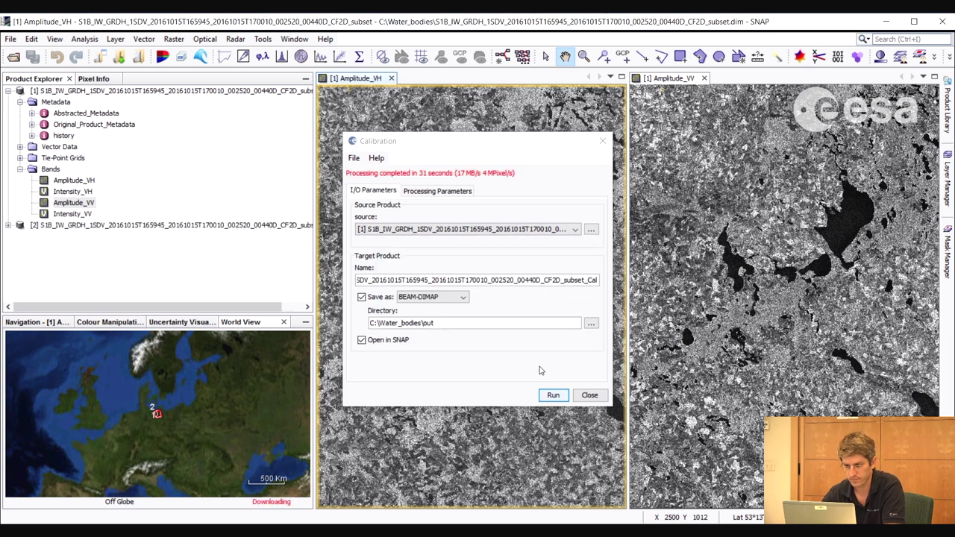
left_click(589, 396)
left_click(230, 225)
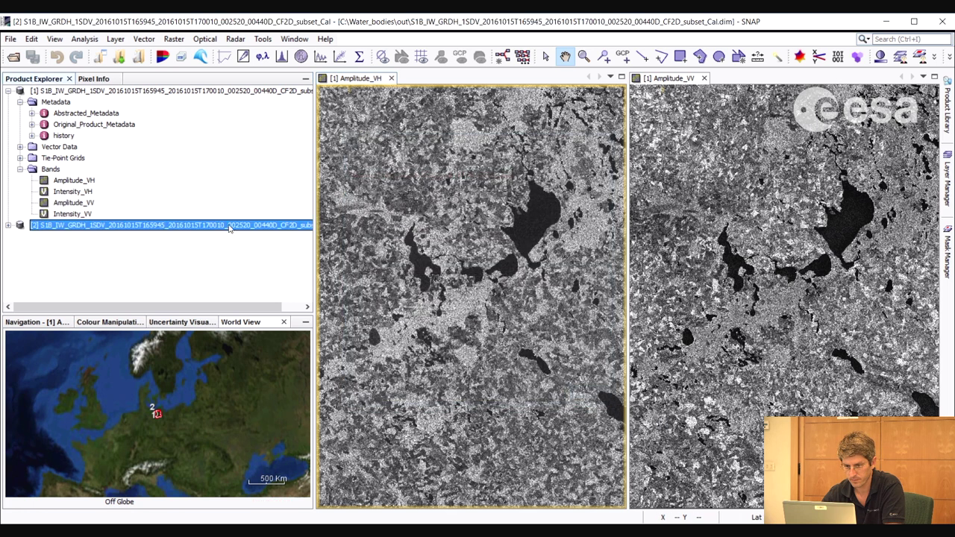
left_click(362, 152)
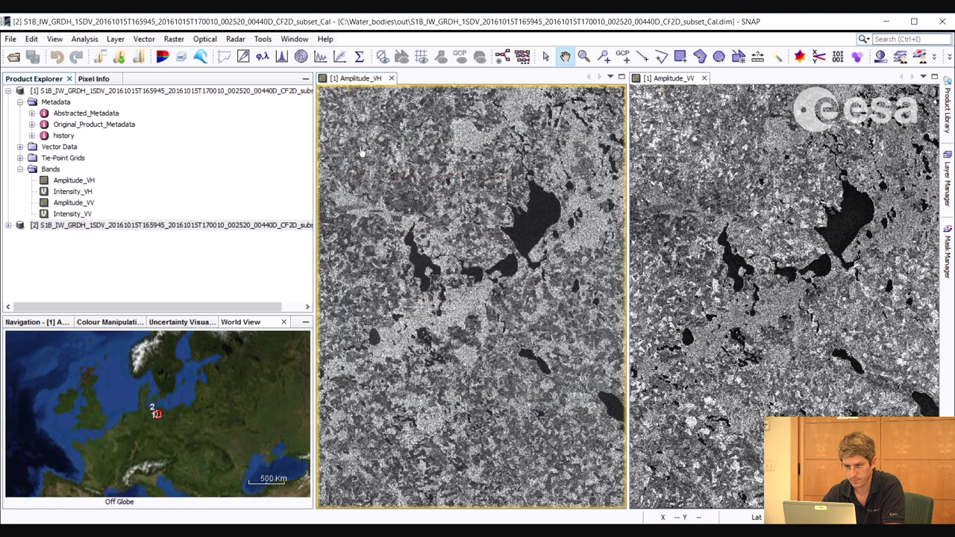
Step: Apply a 5×5 Lee single-product speckle filter to calibrated product [2]
left_click(236, 39)
mouse_move(258, 75)
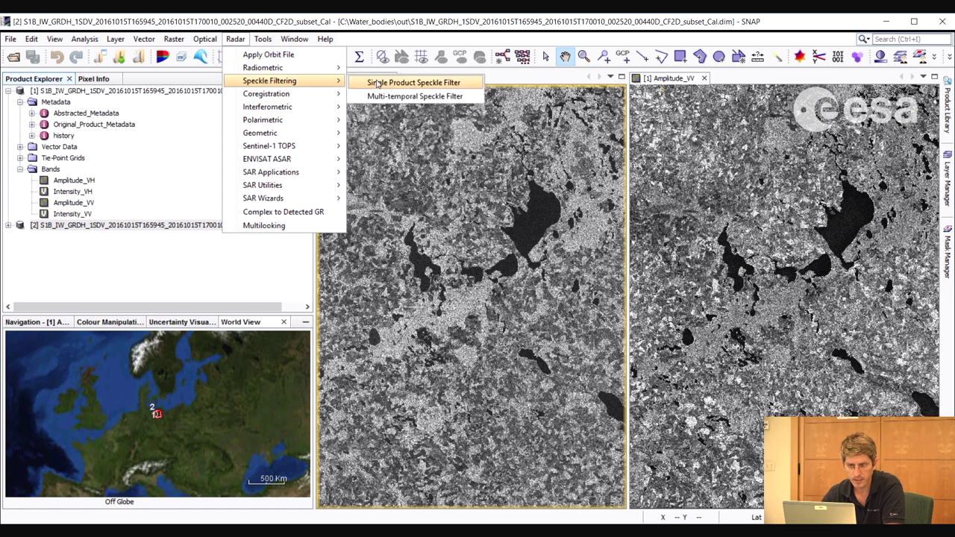
left_click(413, 82)
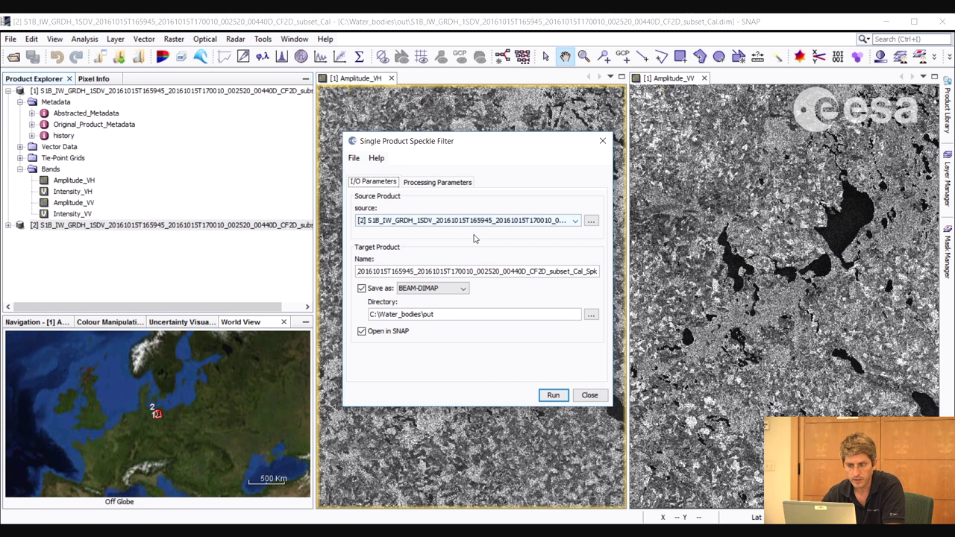
left_click(438, 182)
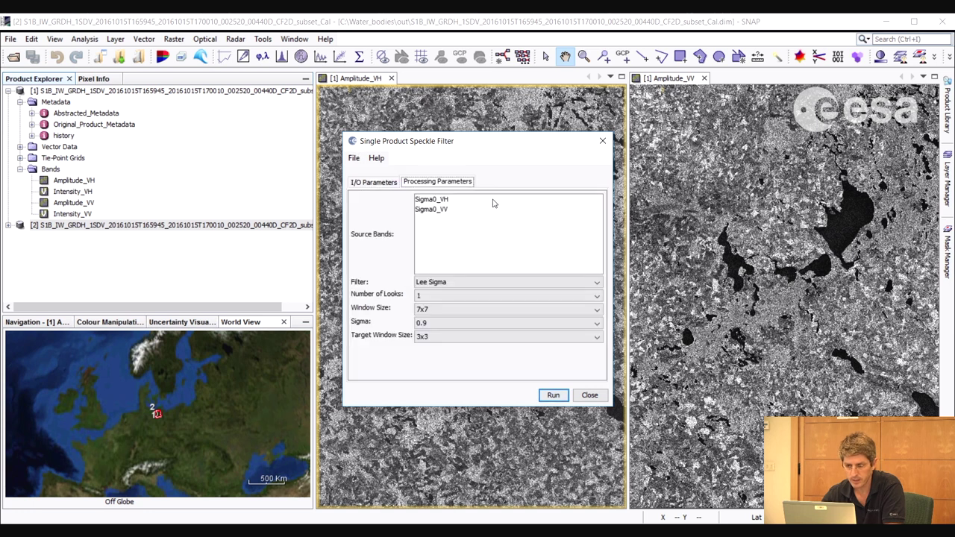
left_click(496, 283)
left_click(437, 334)
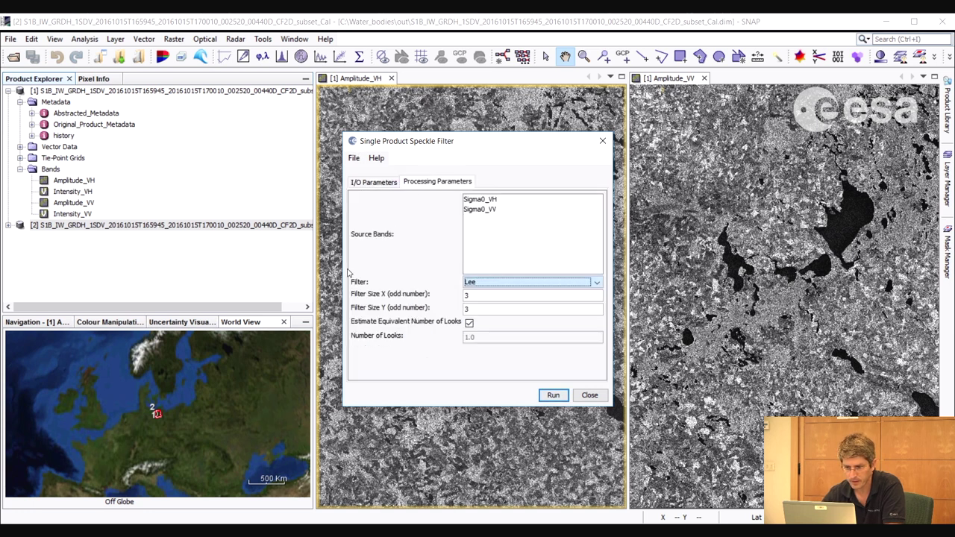
key("Tab")
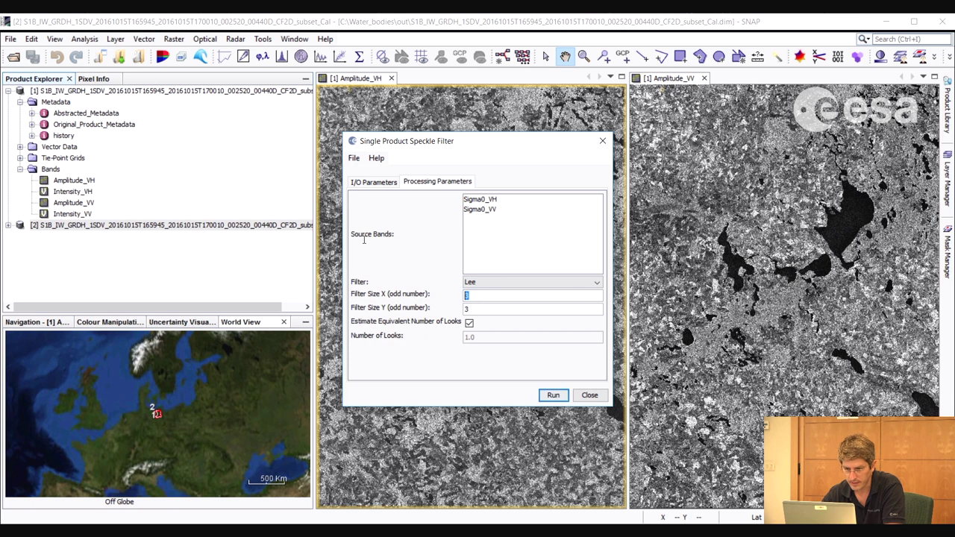
type("5")
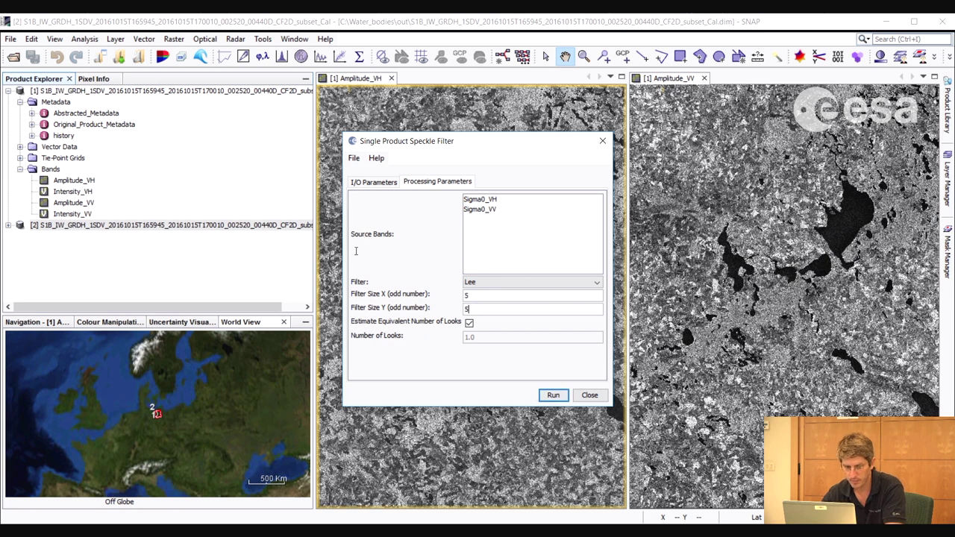
type("5")
left_click(374, 182)
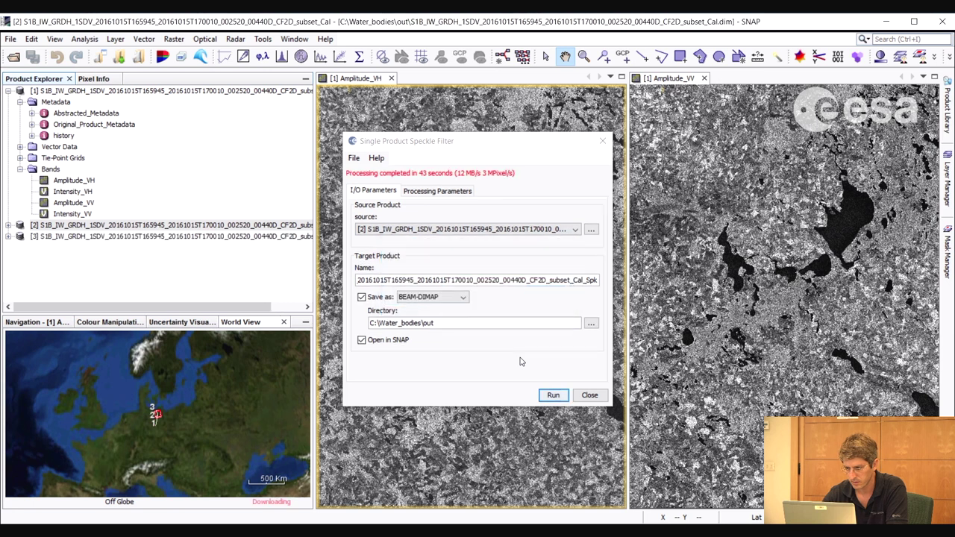
Step: Expand speckle-filtered product [3] and its Bands folder, selecting Sigma0_VH
left_click(581, 395)
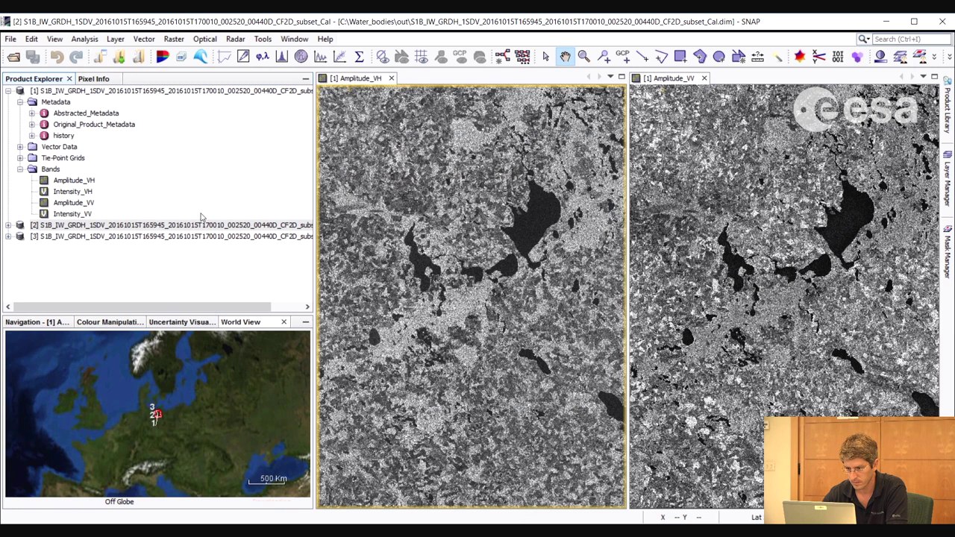
left_click(59, 237)
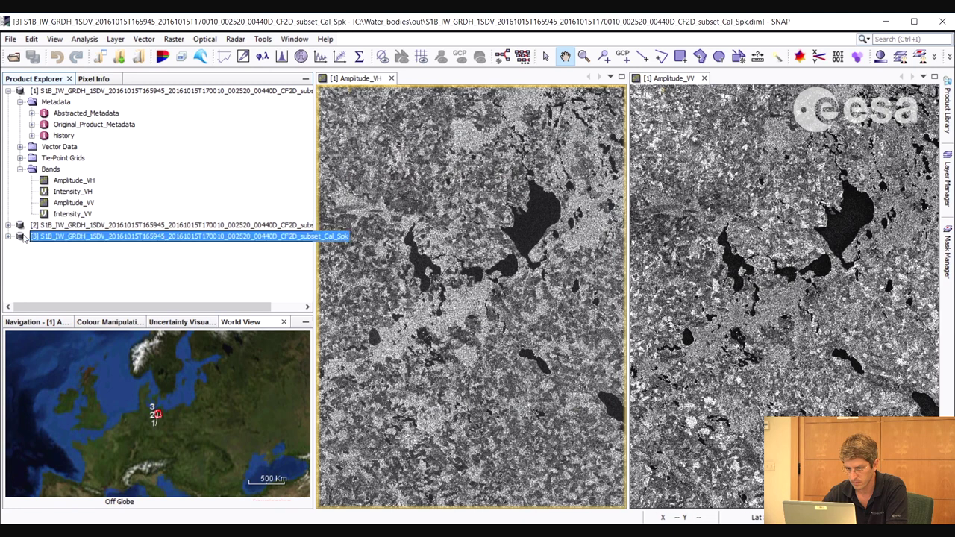
left_click(8, 235)
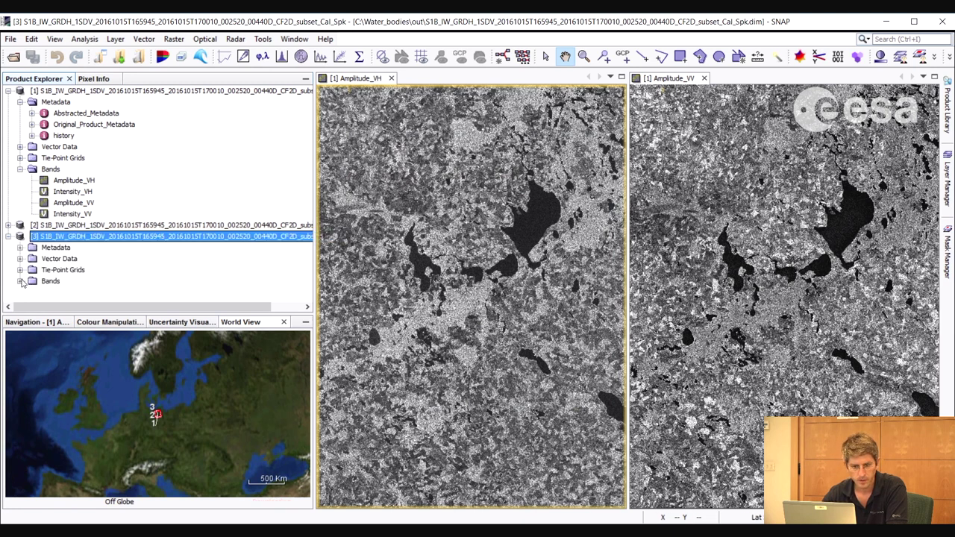
left_click(21, 282)
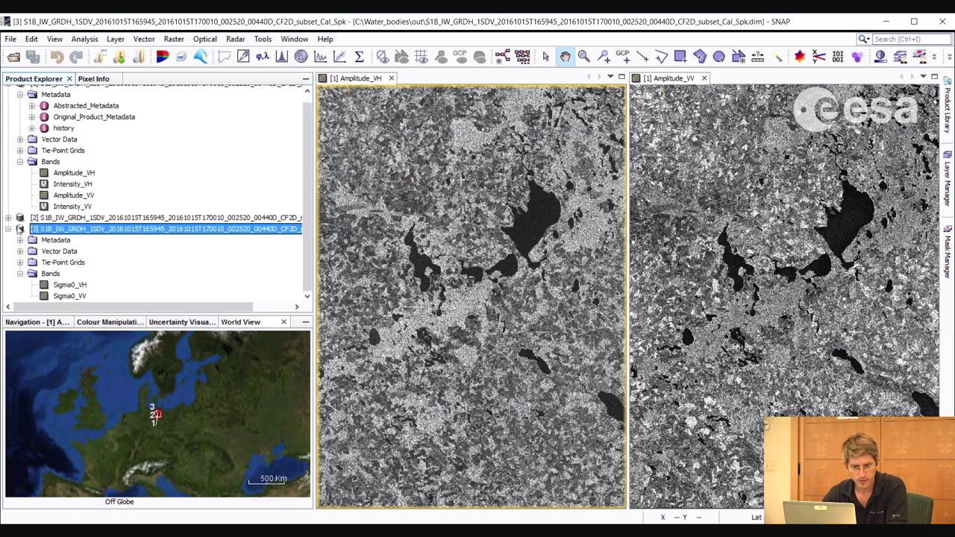
left_click(70, 288)
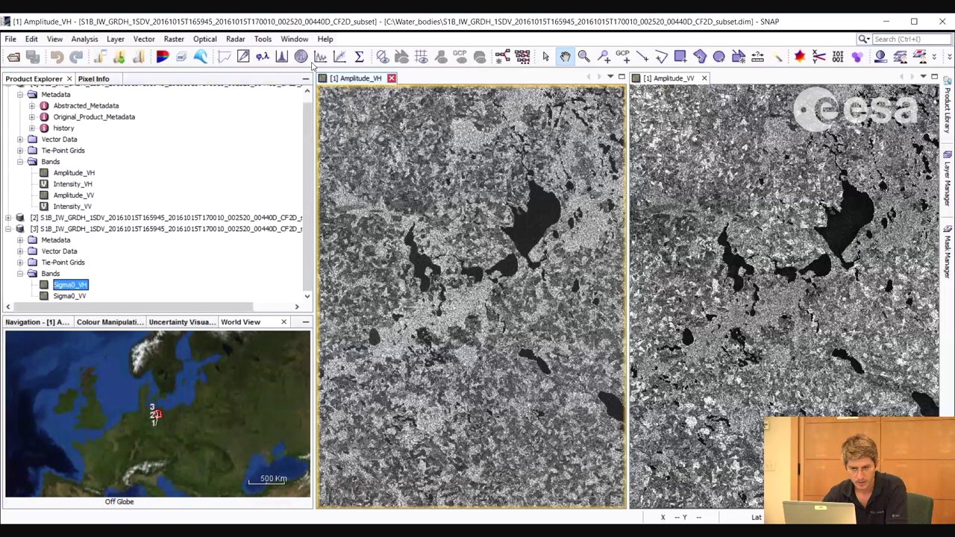
Step: Close the Amplitude_VH image view and expand product [2]'s Bands folder
left_click(391, 78)
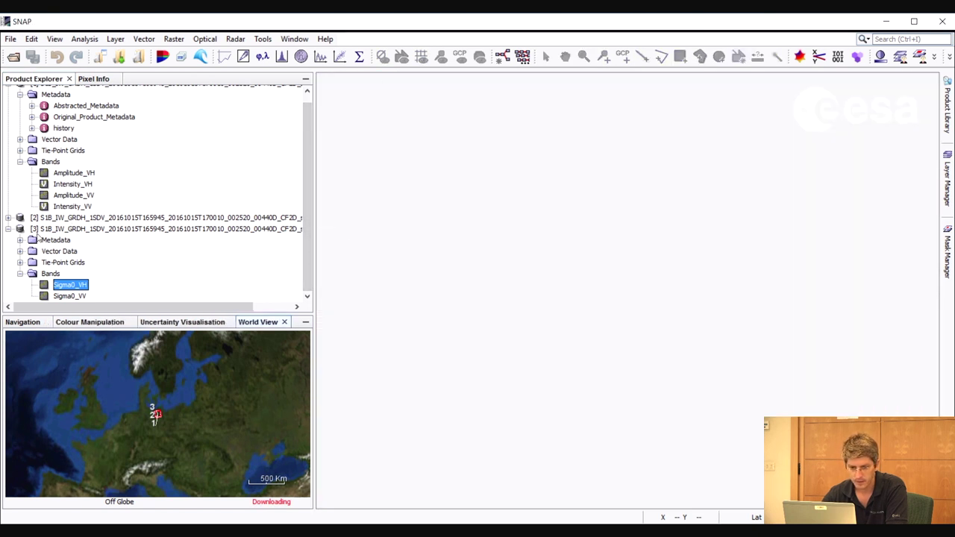
left_click(8, 217)
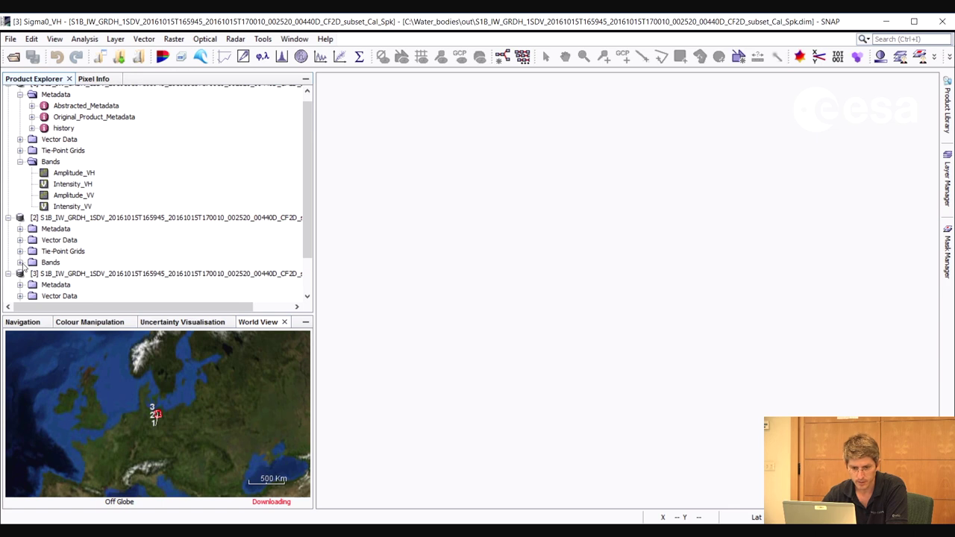
left_click(20, 262)
left_click_drag(304, 192, 308, 247)
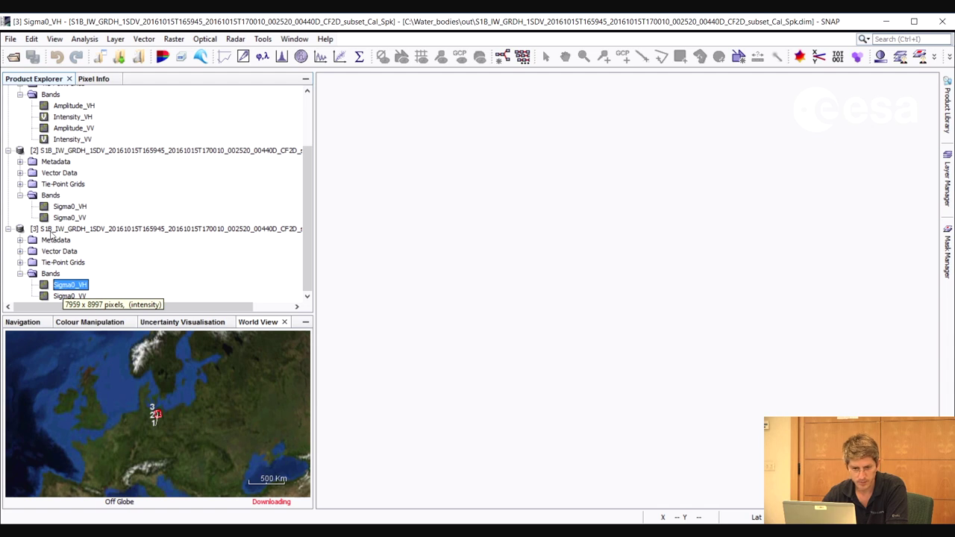
right_click(64, 288)
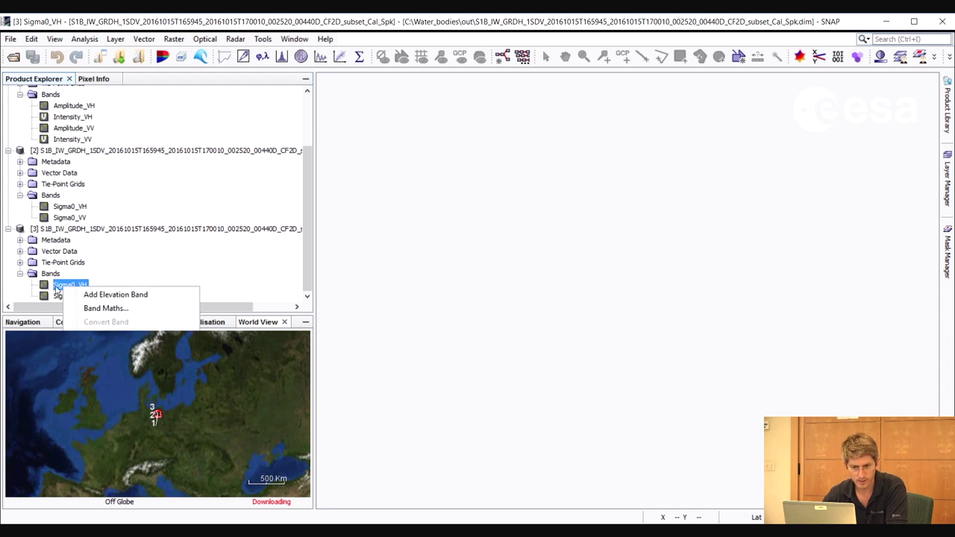
left_click(57, 288)
right_click(71, 288)
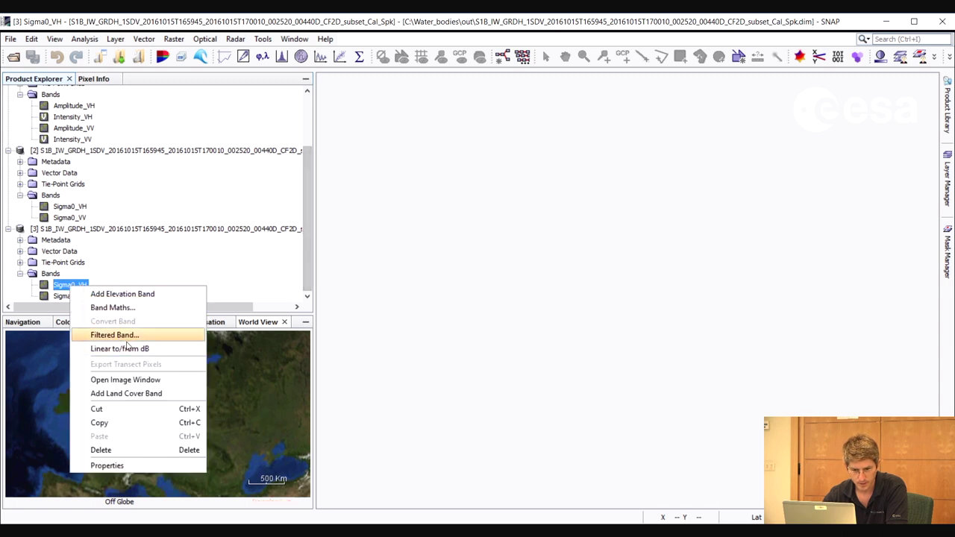
Step: Create the Sigma0_VH_db virtual band in product [3] and close its image view
key("Return")
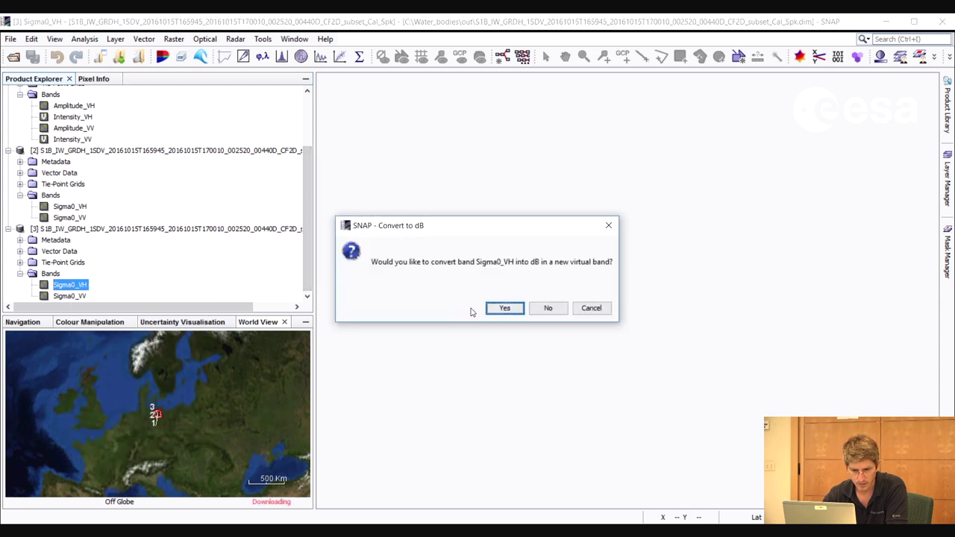
key("Return")
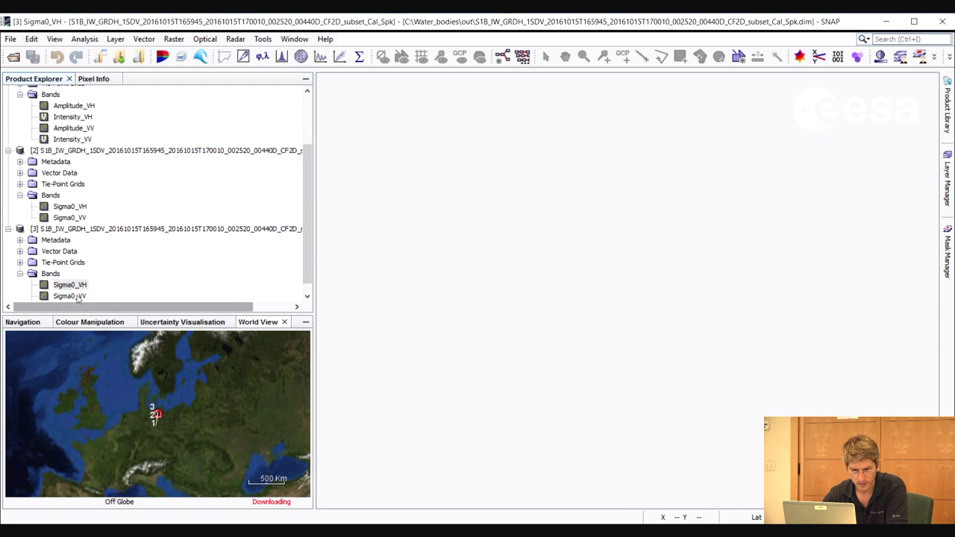
right_click(90, 298)
left_click(245, 184)
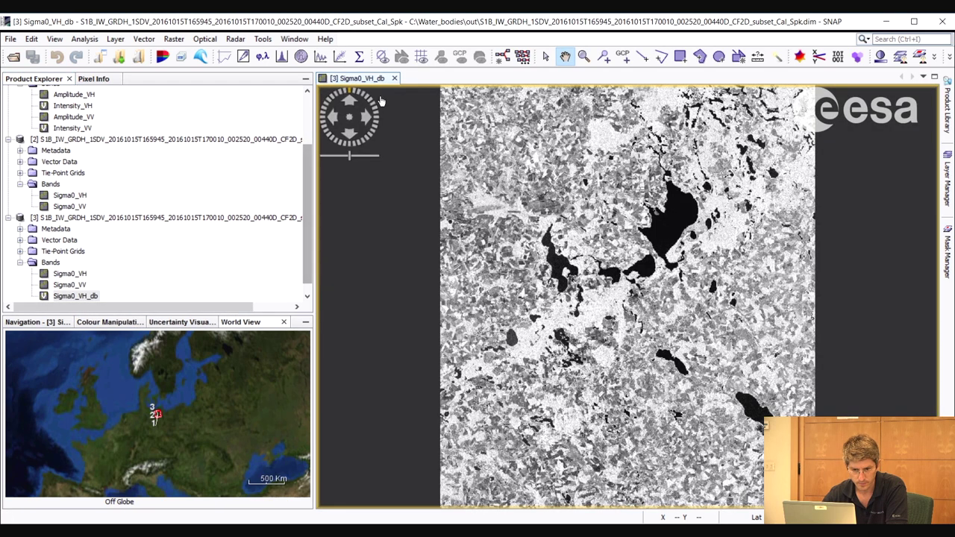
left_click(394, 77)
Step: Create the Sigma0_VV_db virtual band in product [3] using Linear to/from dB
right_click(71, 288)
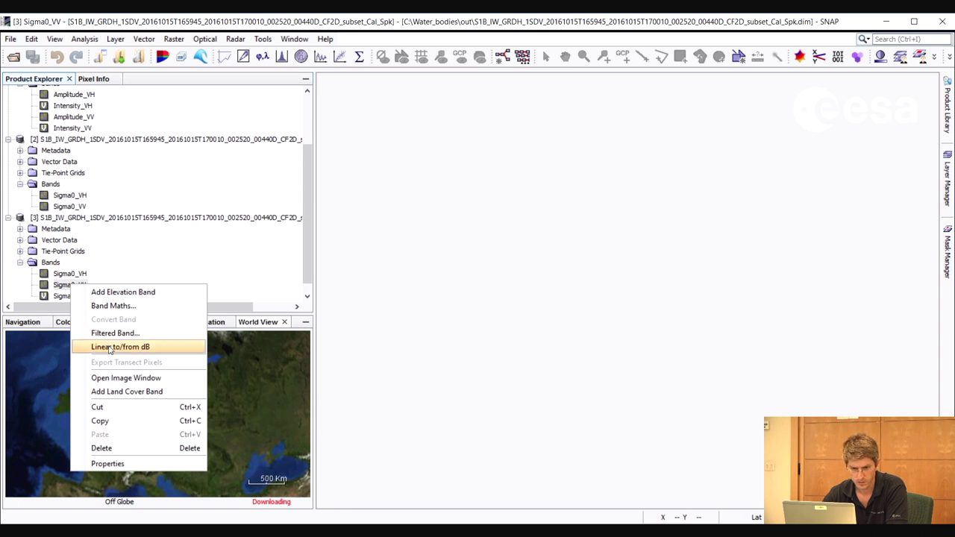
left_click(110, 348)
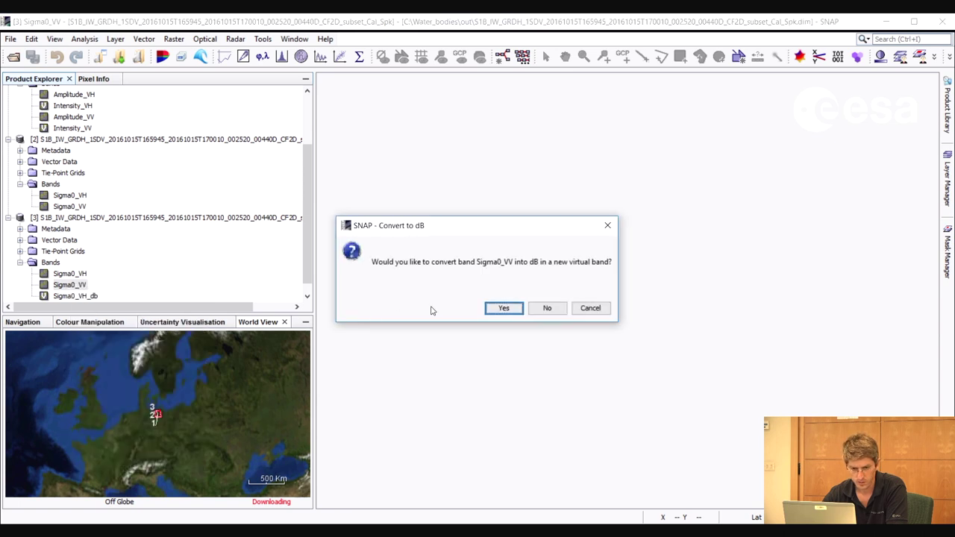
left_click(498, 312)
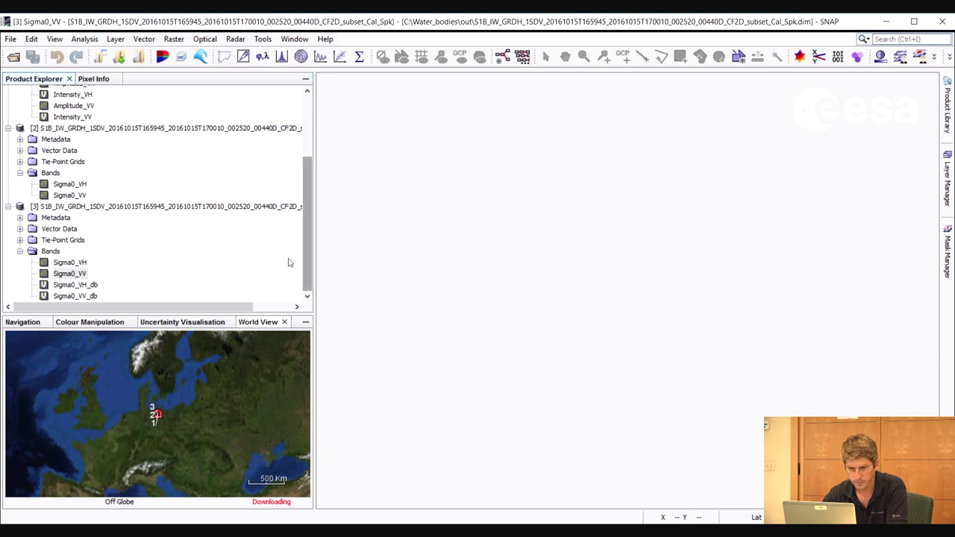
Step: Convert product [2]'s Sigma0_VH to a Sigma0_VH_db virtual band
left_click(75, 184)
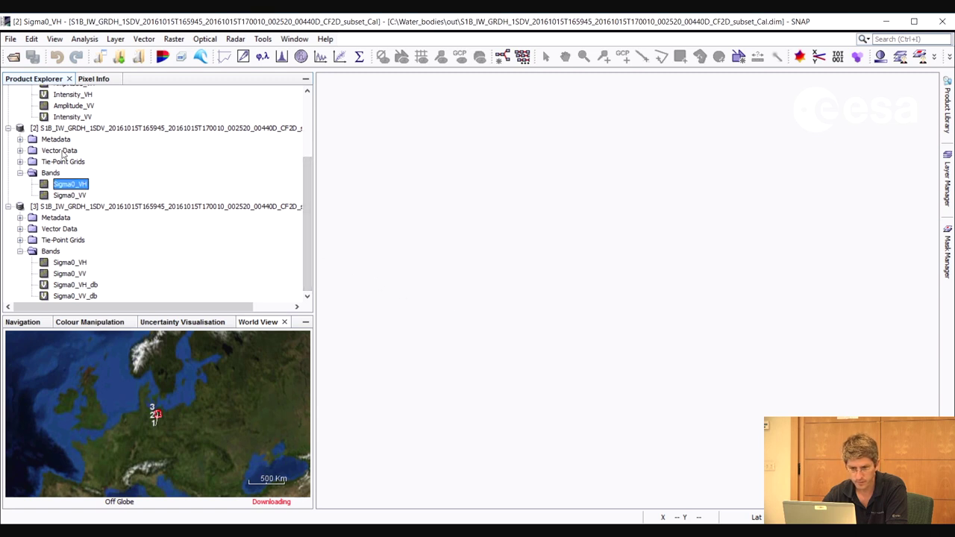
right_click(77, 185)
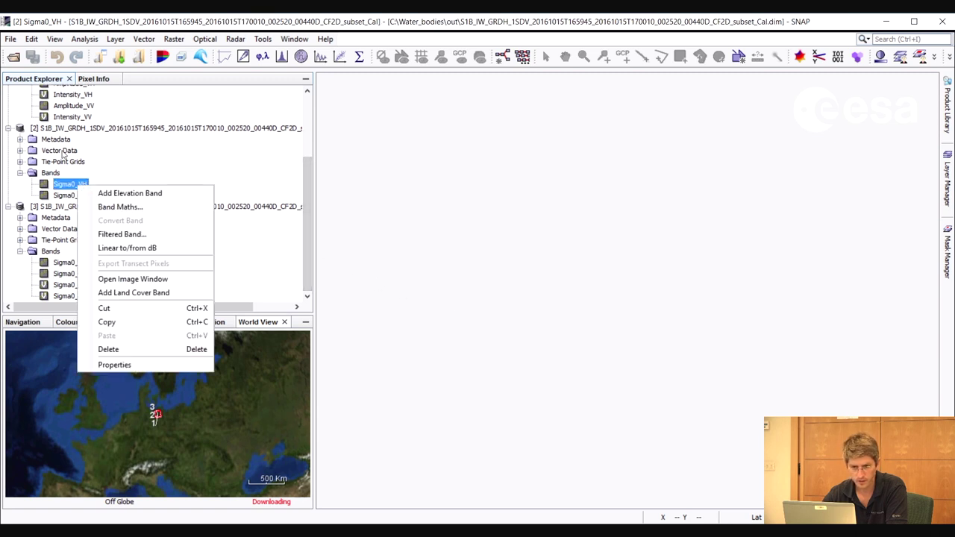
left_click(124, 248)
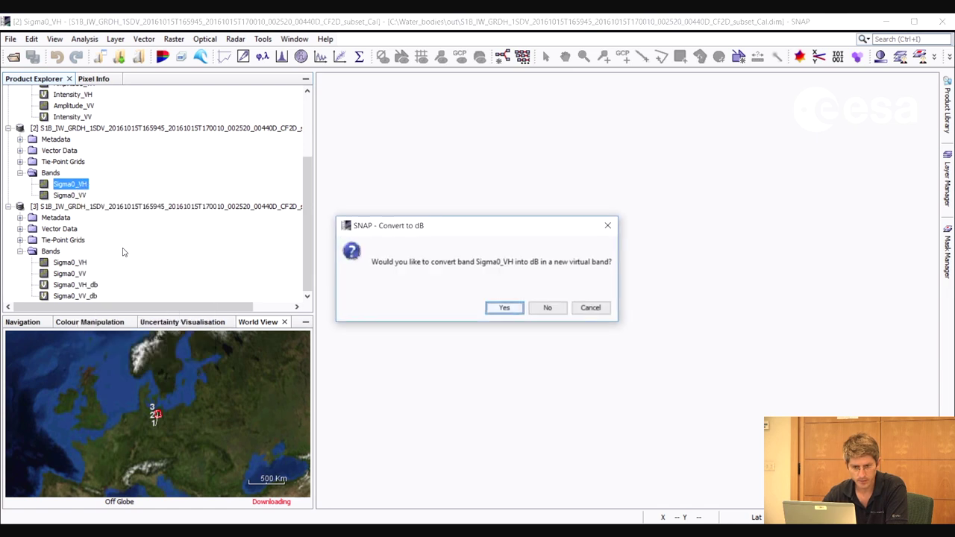
left_click(501, 307)
Step: Convert product [2]'s Sigma0_VV to a Sigma0_VV_db virtual band
left_click(74, 195)
right_click(84, 197)
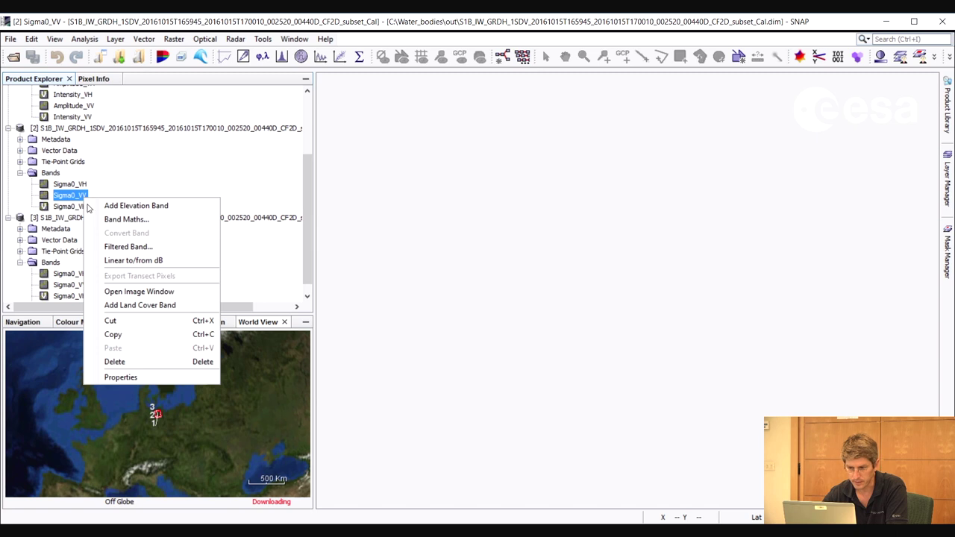
left_click(118, 261)
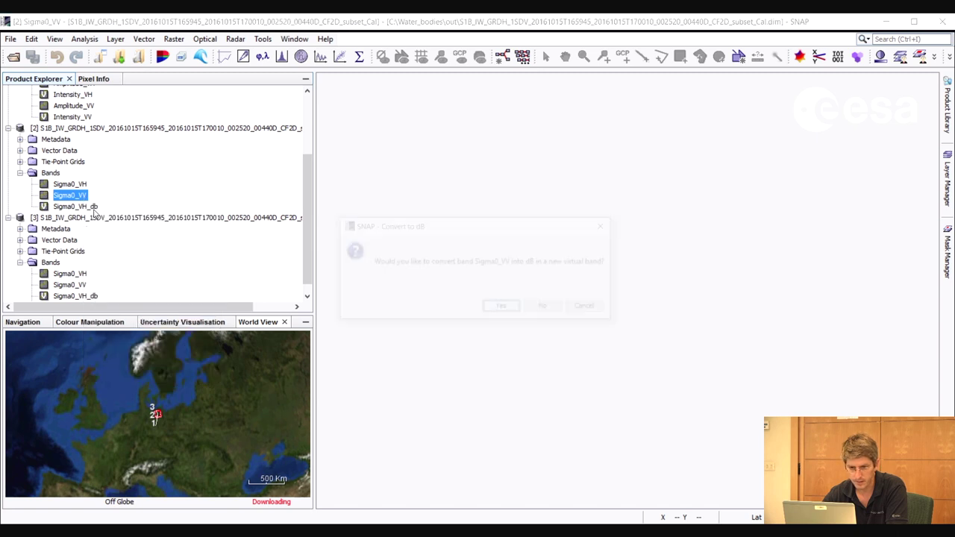
left_click(502, 307)
scroll(306, 195, "down", 1)
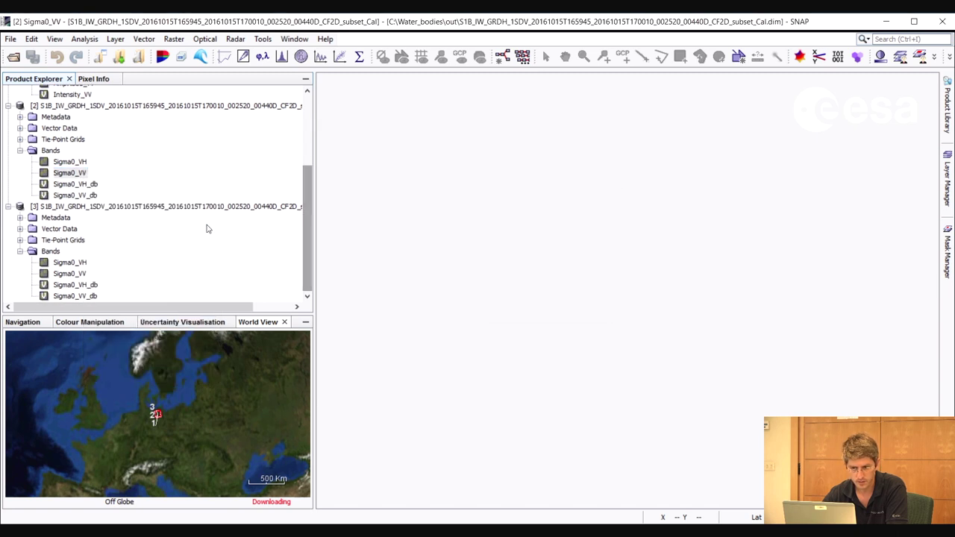
left_click(85, 106)
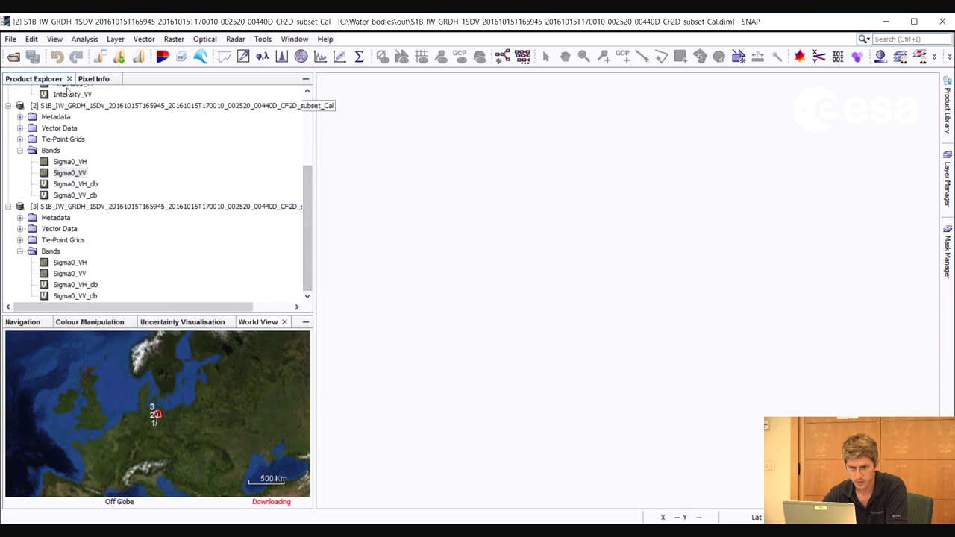
Step: Open an RGB view of product [2] with Sigma0_VV_db, Sigma0_VH_db, Sigma0_VV_db as red, green, blue
left_click(294, 39)
left_click(313, 68)
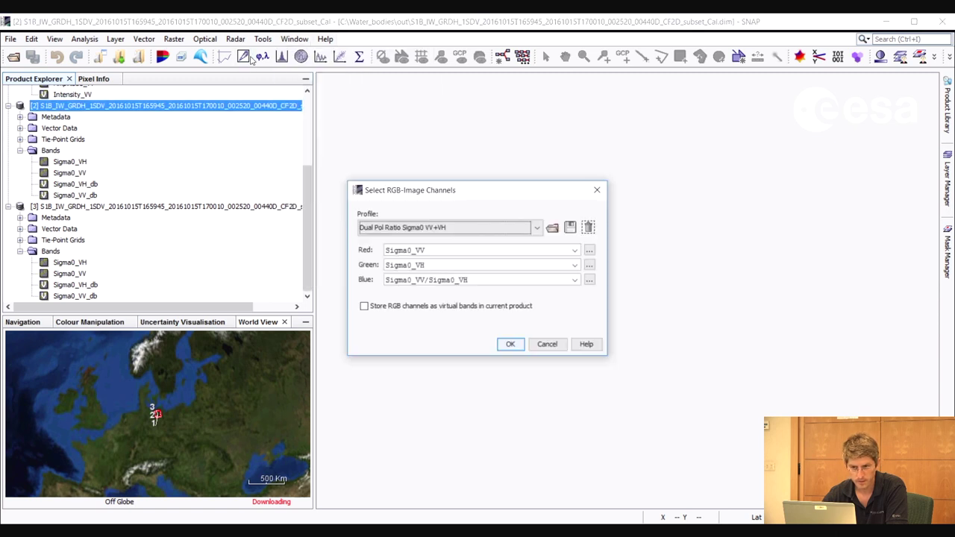
left_click(576, 251)
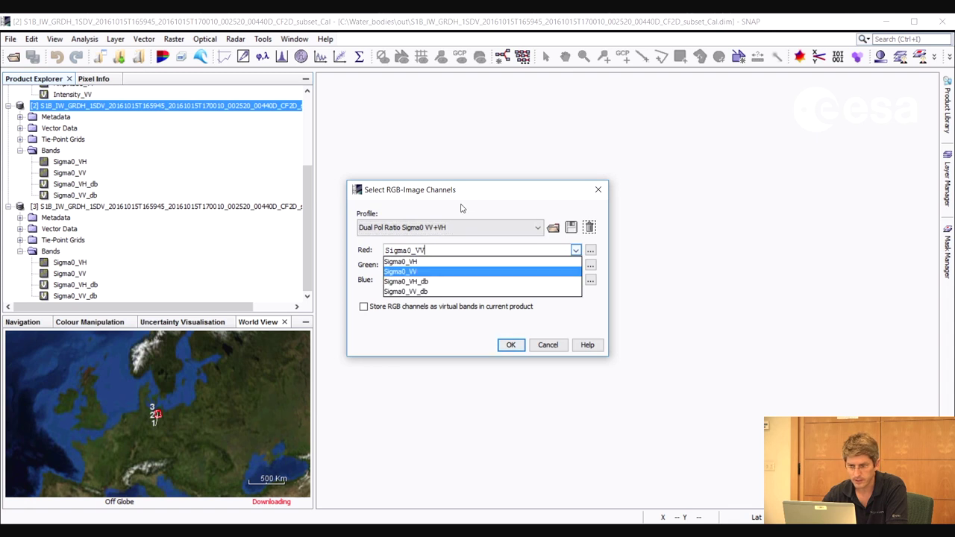
left_click(406, 291)
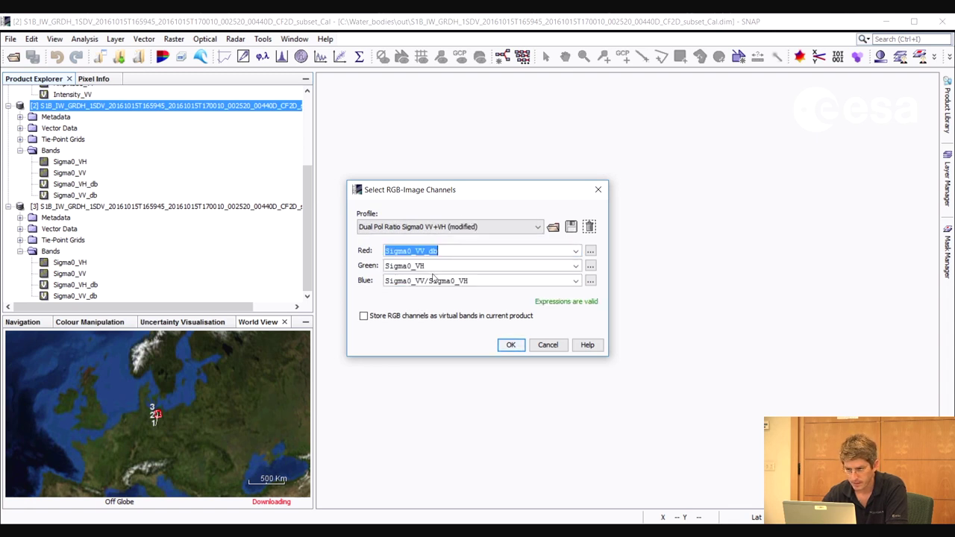
left_click(576, 266)
left_click(415, 299)
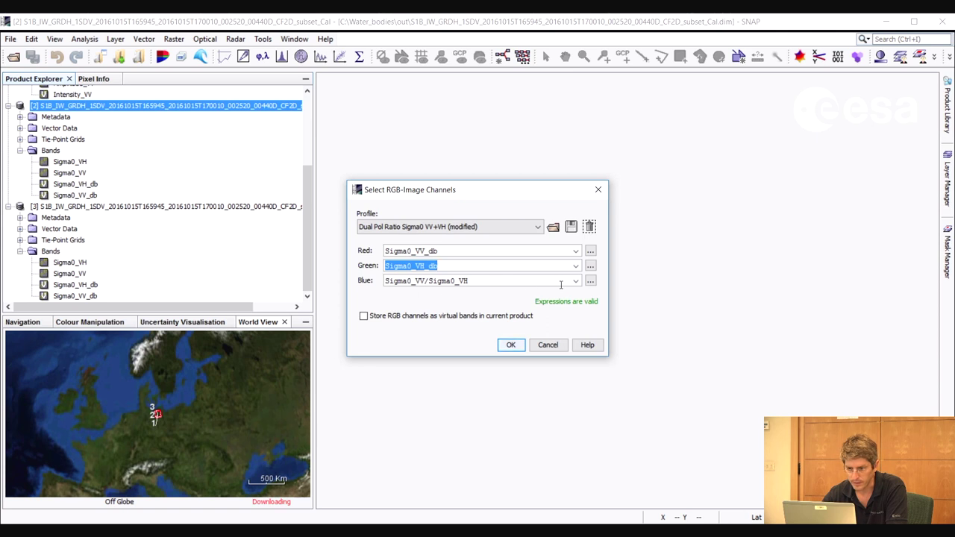
left_click(576, 281)
left_click(422, 322)
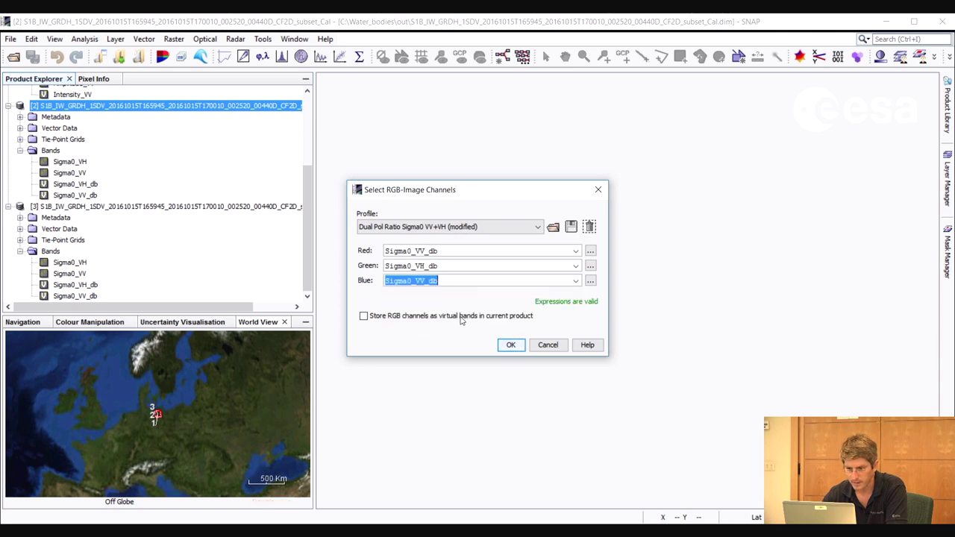
left_click(510, 346)
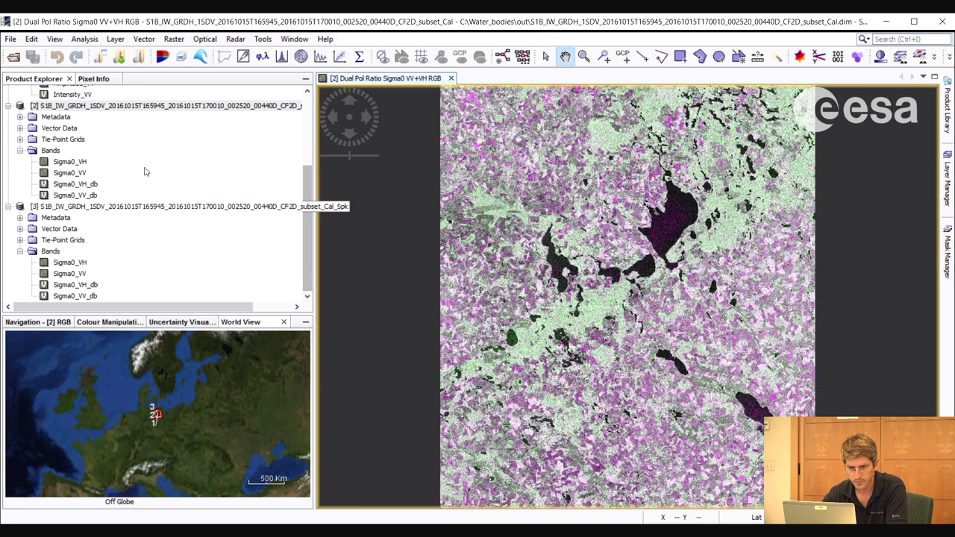
left_click(153, 206)
left_click(292, 39)
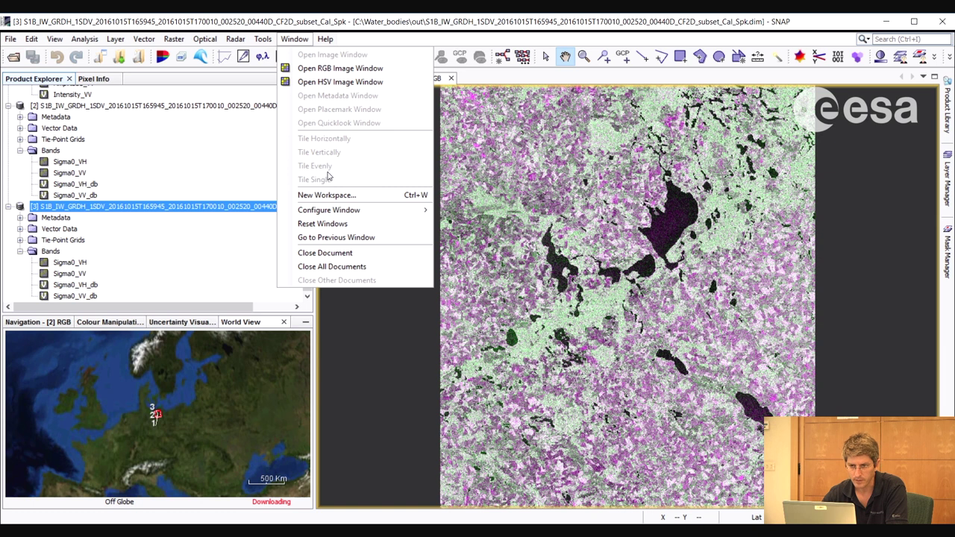
Step: Create a matching RGB view of product [3] using Sigma0_VV_db, Sigma0_VH_db, Sigma0_VV_db
left_click(343, 69)
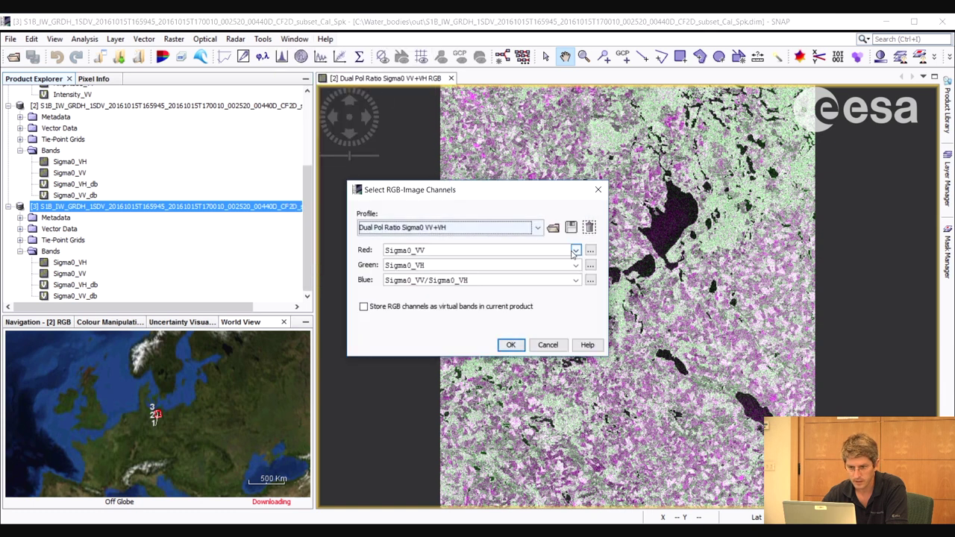
left_click(576, 252)
left_click(447, 293)
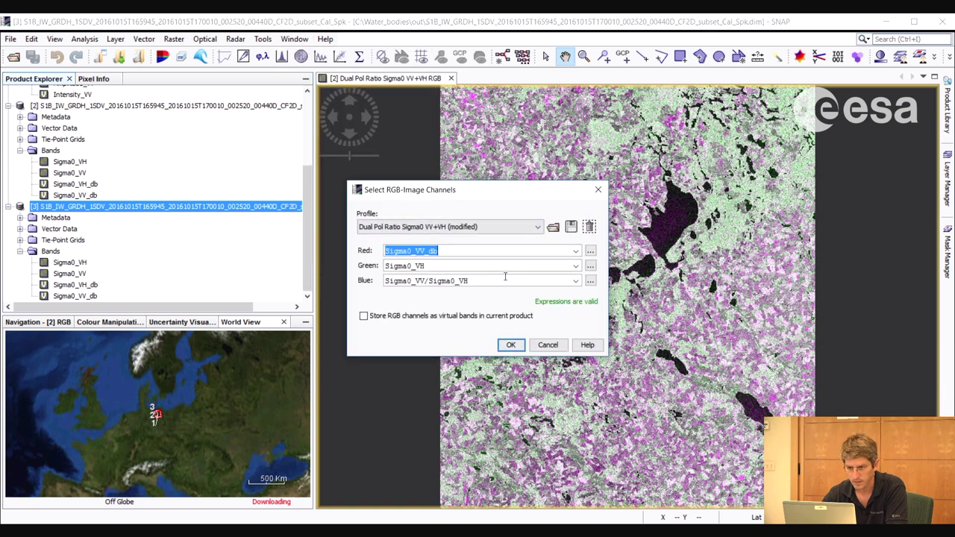
left_click(576, 266)
left_click(407, 297)
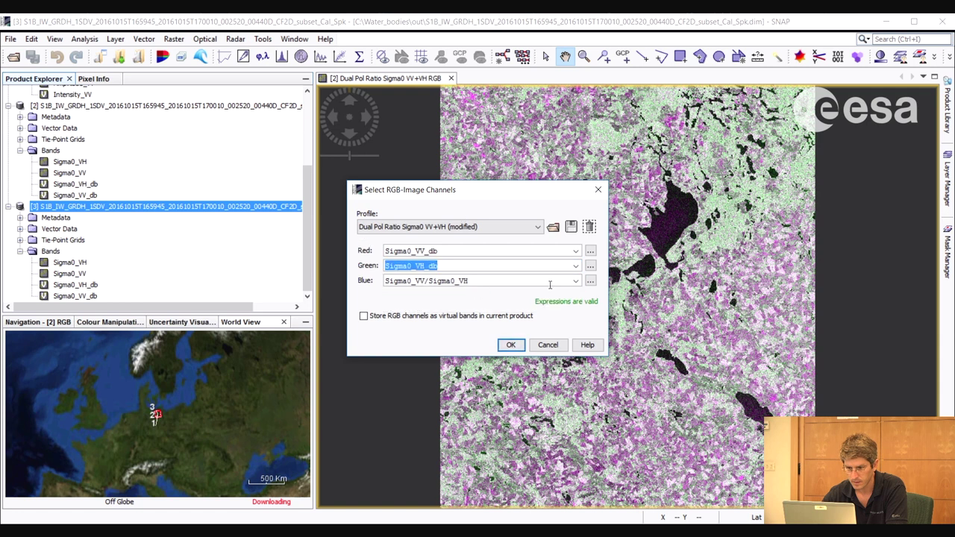
left_click(576, 281)
left_click(408, 320)
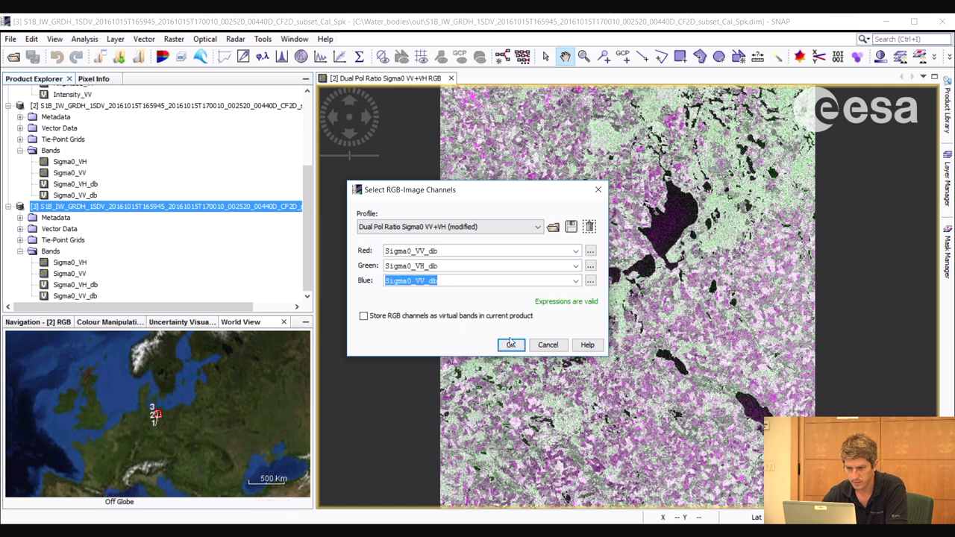
key("Return")
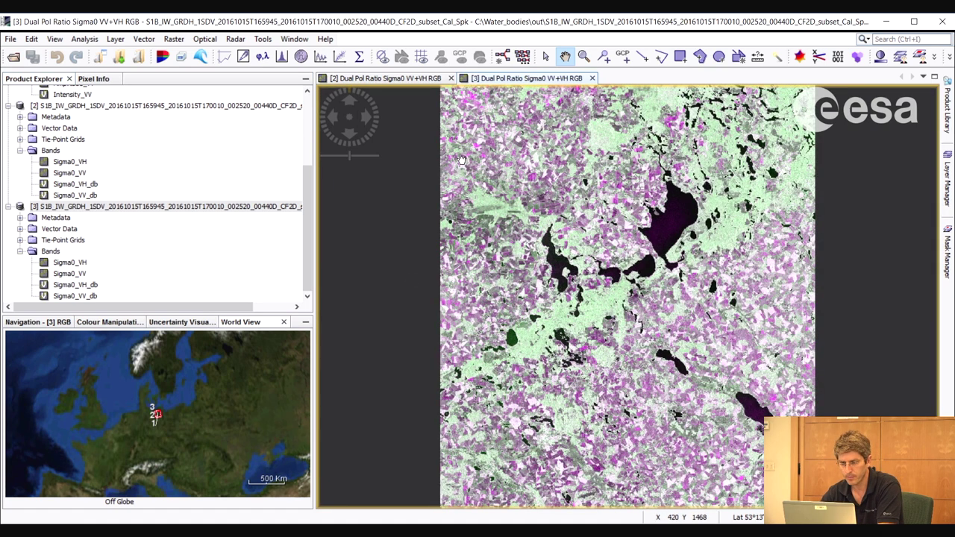
left_click(294, 38)
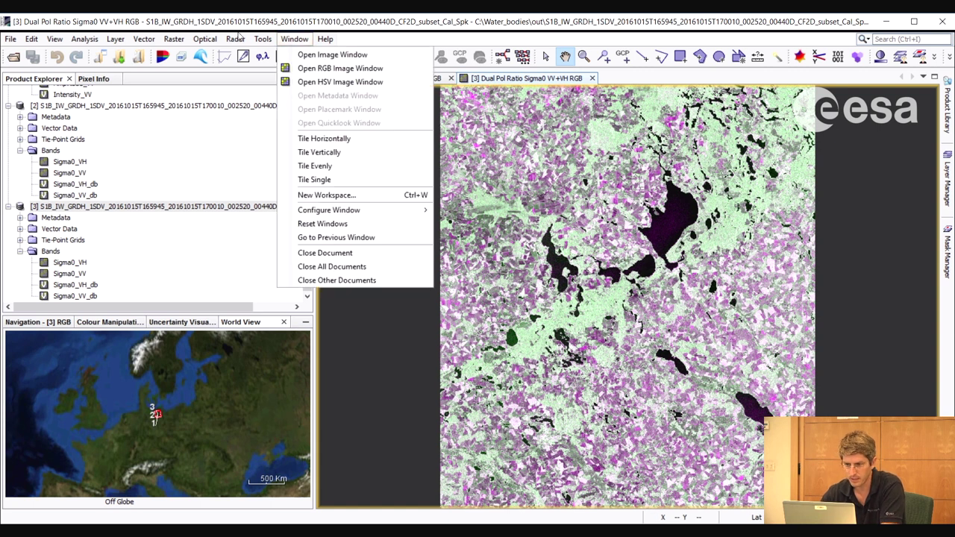
Step: Tile the product [2] and [3] RGB views side by side and zoom the linked views onto the lakes
left_click(324, 138)
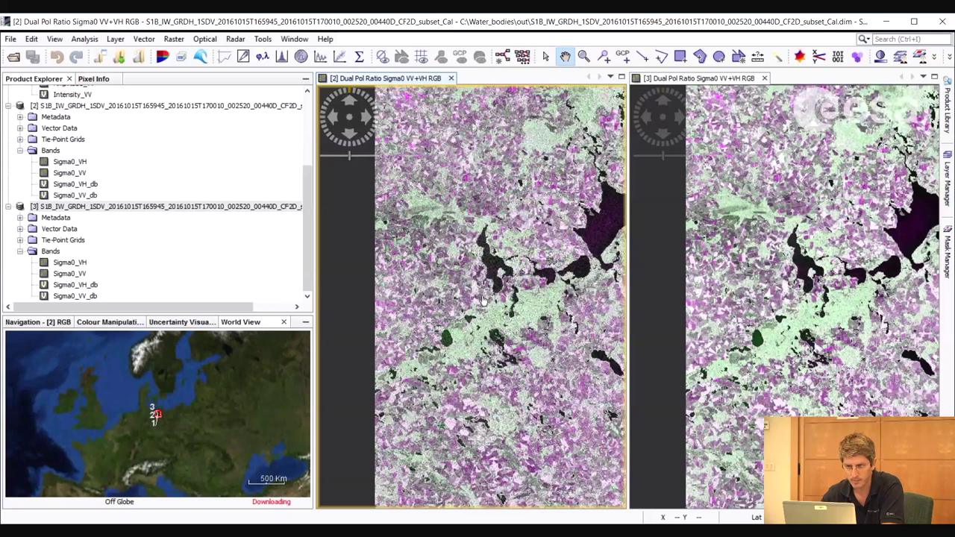
scroll(498, 298, "up", 3)
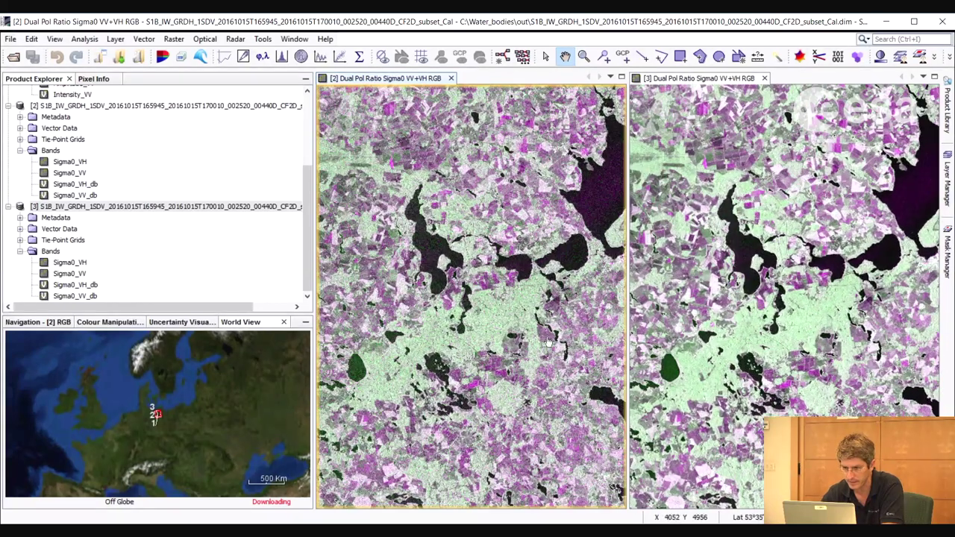
left_click_drag(549, 342, 499, 338)
left_click(737, 295)
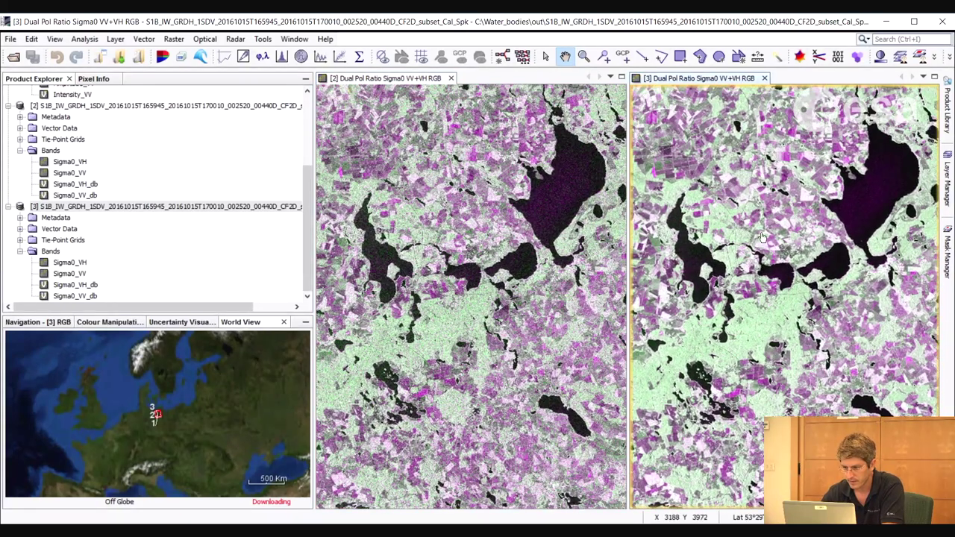
left_click_drag(754, 228, 752, 243)
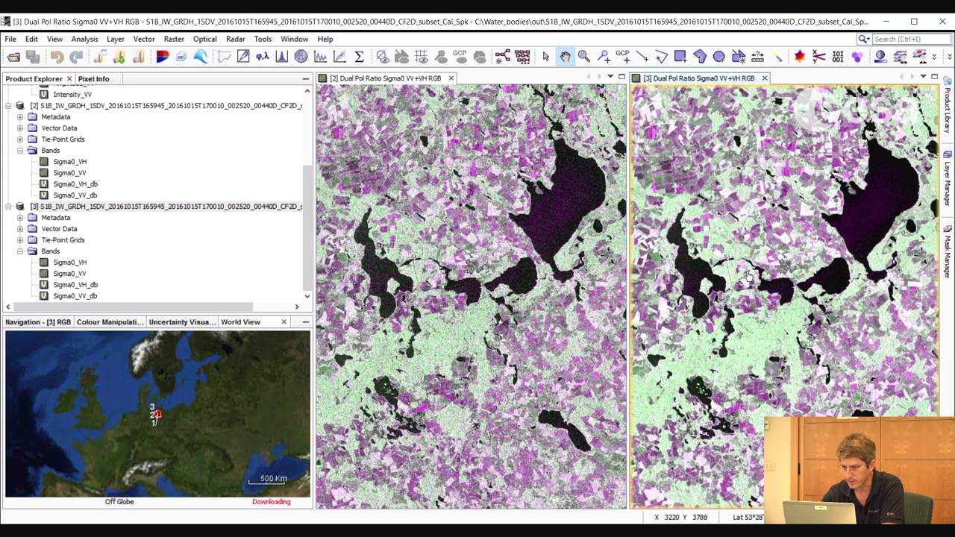
scroll(742, 313, "up", 3)
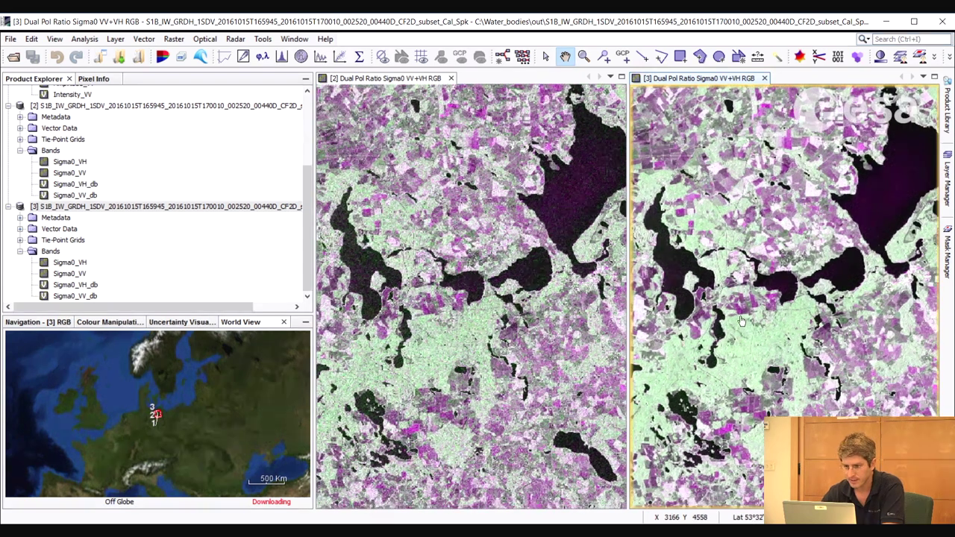
scroll(591, 252, "down", 2)
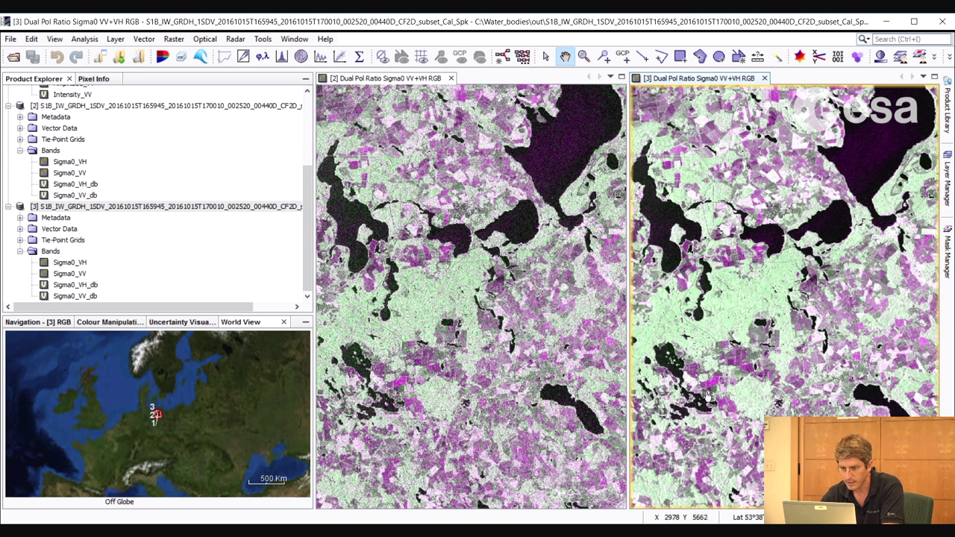
left_click_drag(588, 248, 595, 235)
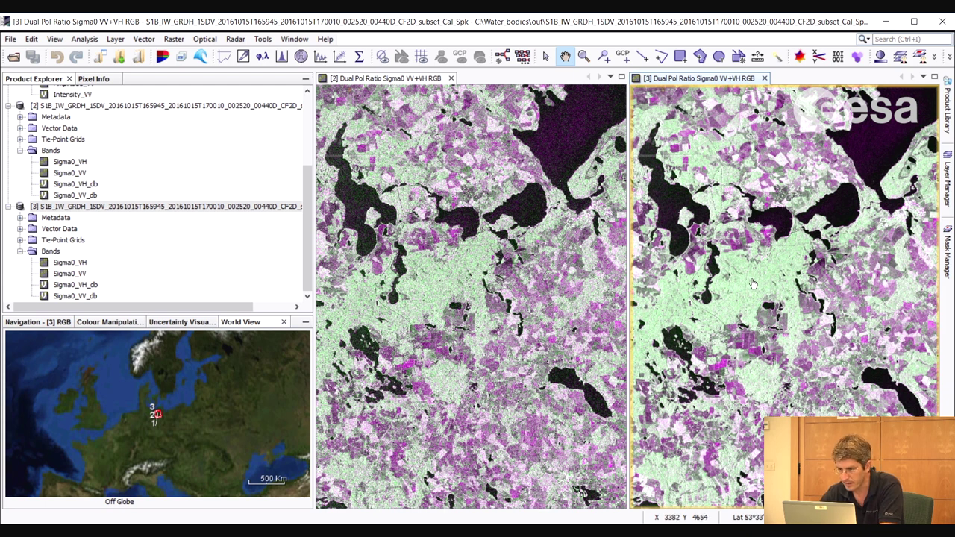
left_click_drag(753, 284, 768, 287)
scroll(821, 171, "up", 3)
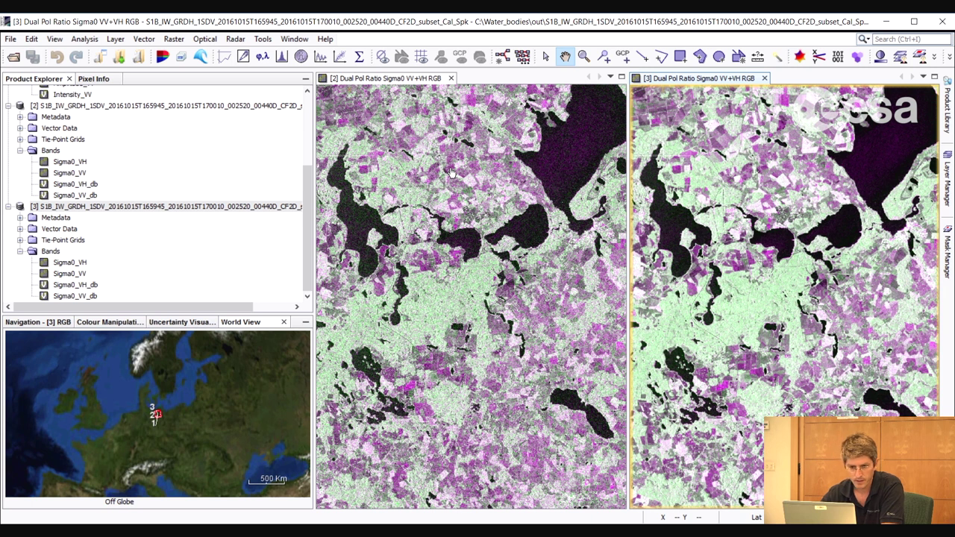
Step: Close both image views and select product [3]
left_click(451, 77)
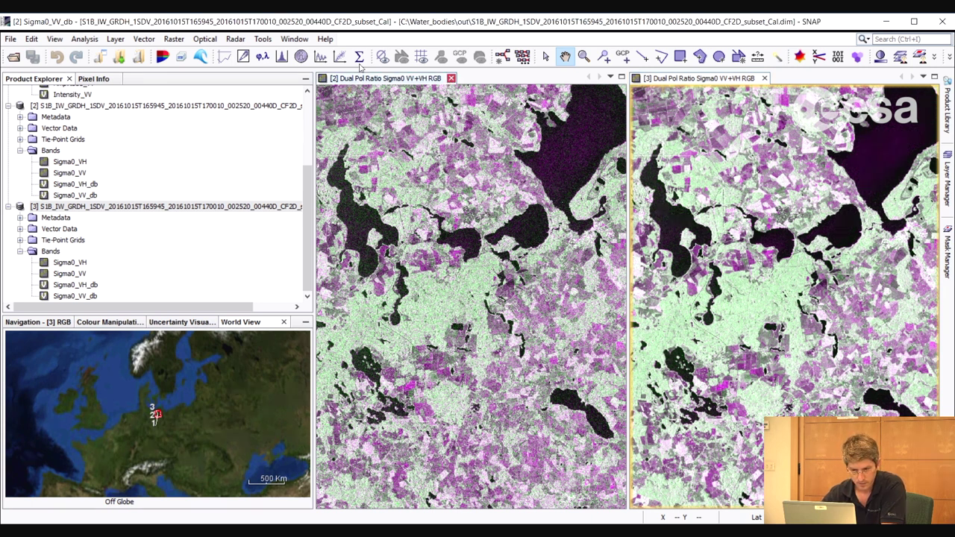
left_click(451, 77)
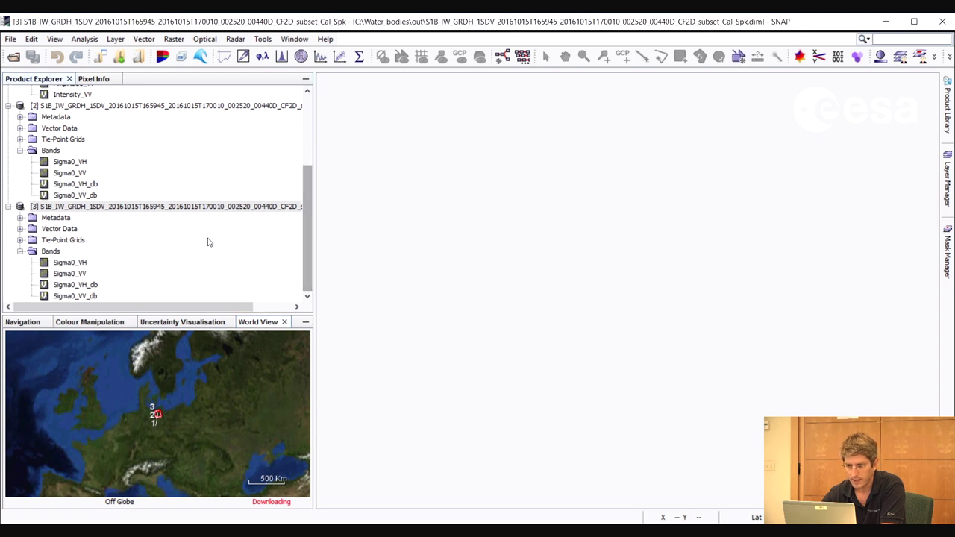
left_click(200, 209)
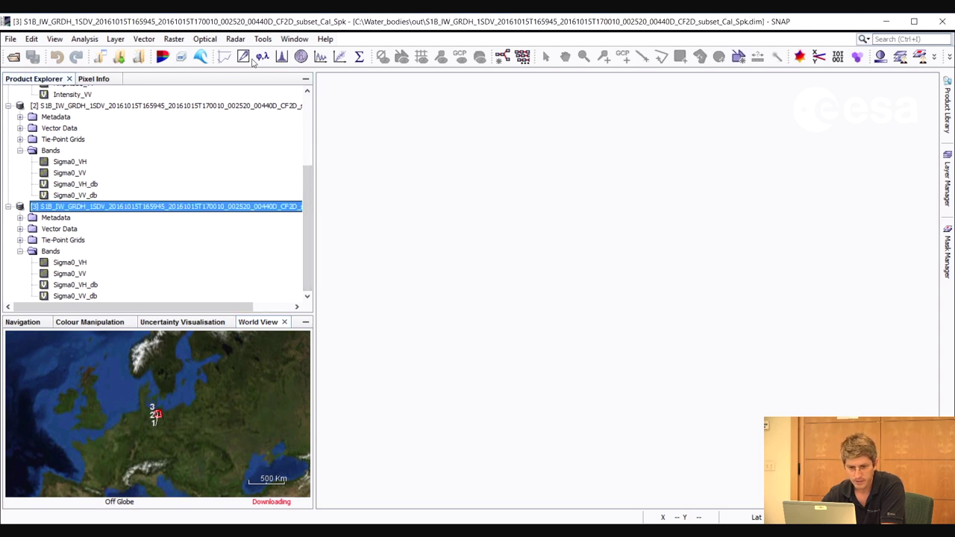
Step: Run Range-Doppler Terrain Correction on product [3], producing the _TC product [4]
left_click(235, 40)
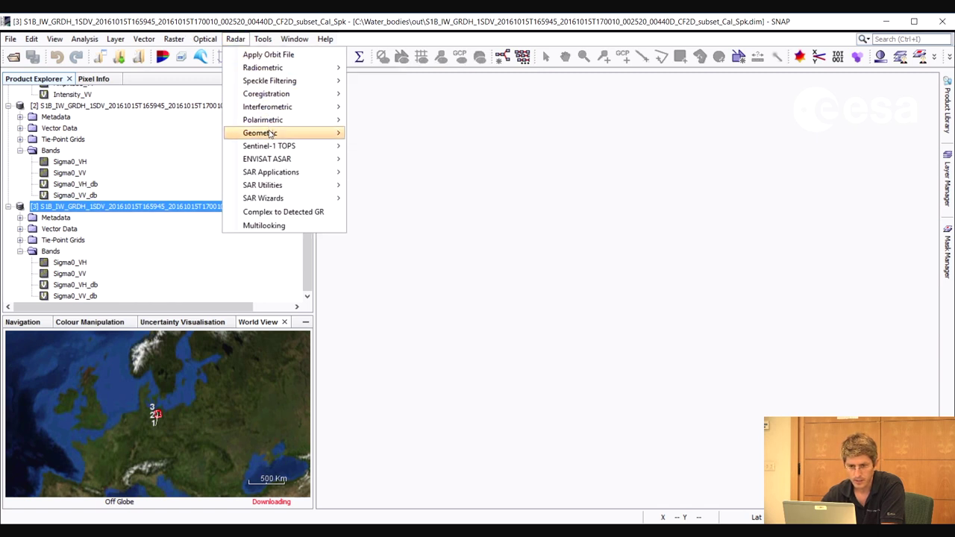
mouse_move(315, 134)
mouse_move(403, 134)
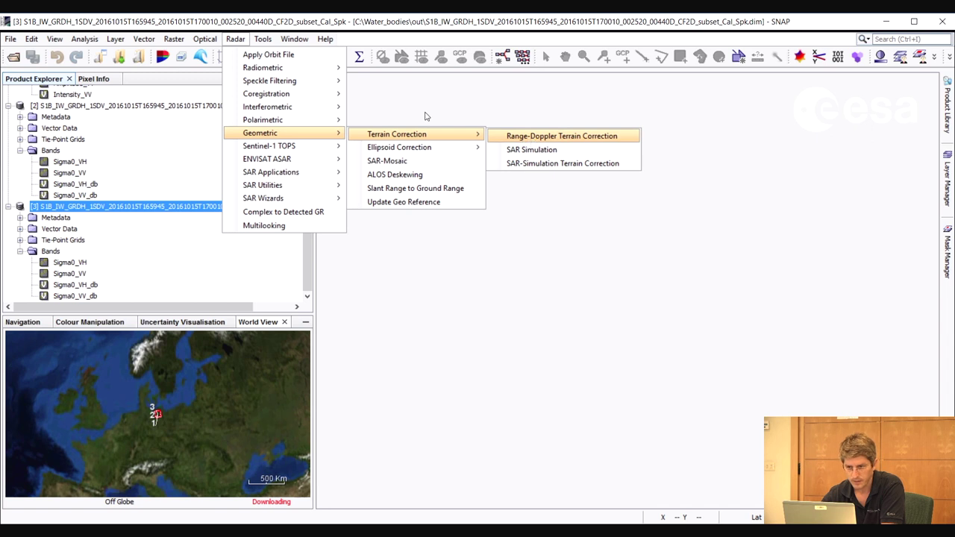
left_click(561, 136)
left_click(523, 154)
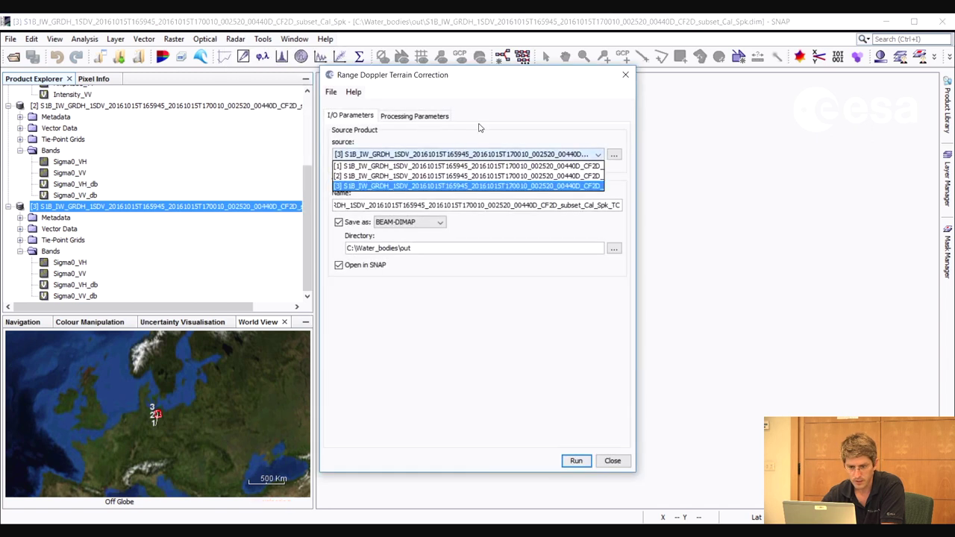
left_click(429, 157)
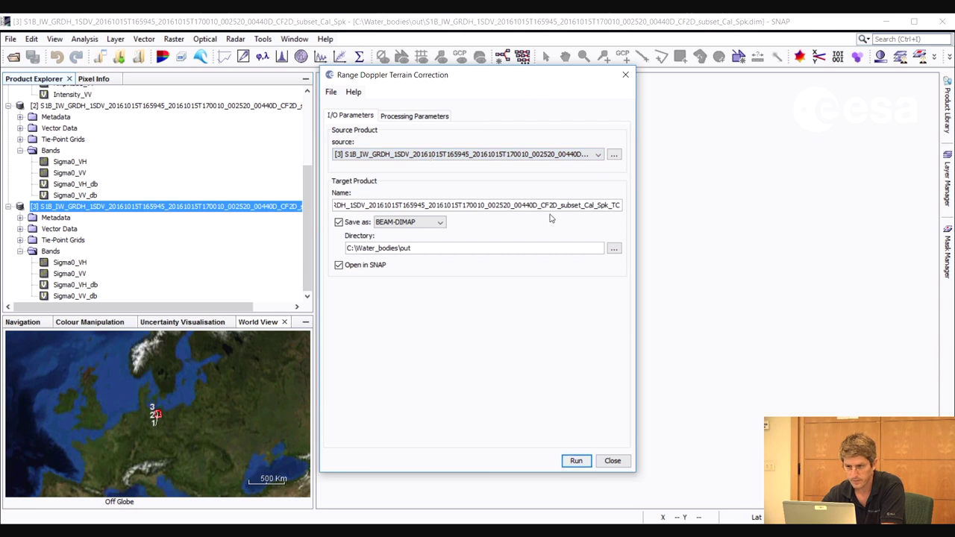
left_click(403, 116)
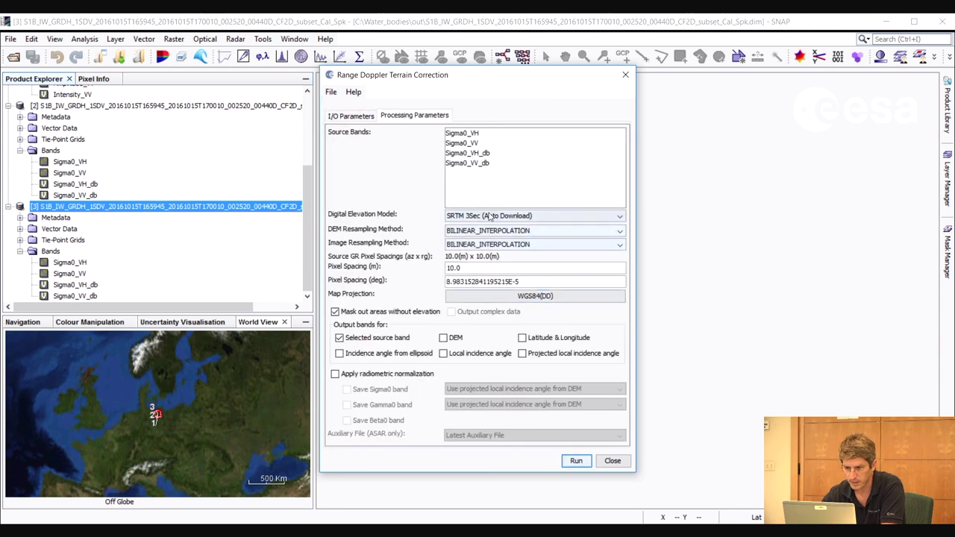
left_click(352, 116)
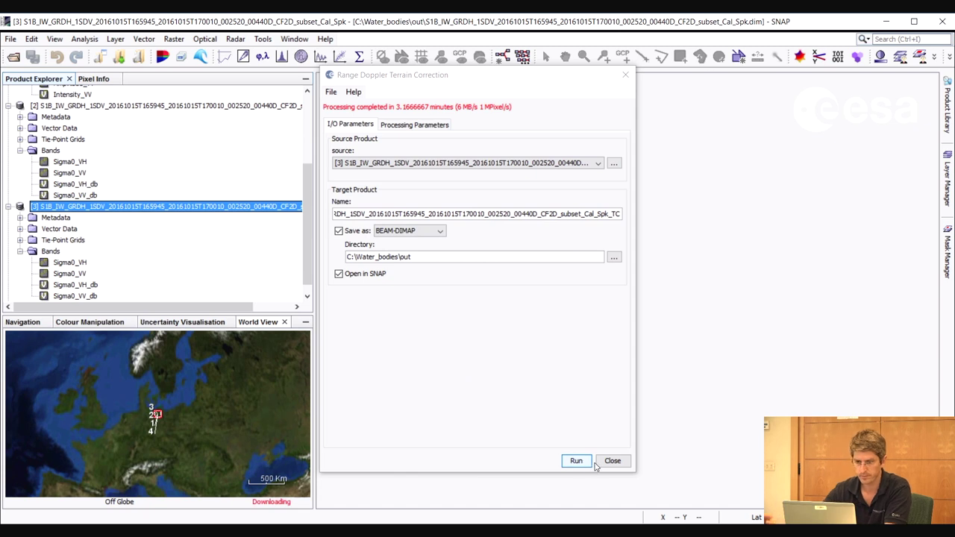
left_click(485, 374)
Step: Dismiss the finished terrain correction dialog and expand the bands of product [4]
key("Return")
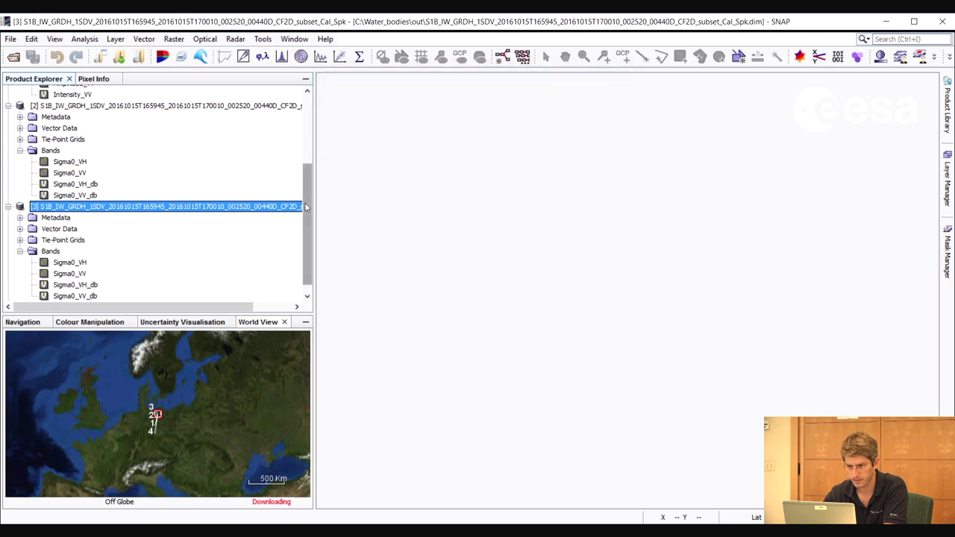
scroll(304, 236, "down", 1)
left_click(186, 296)
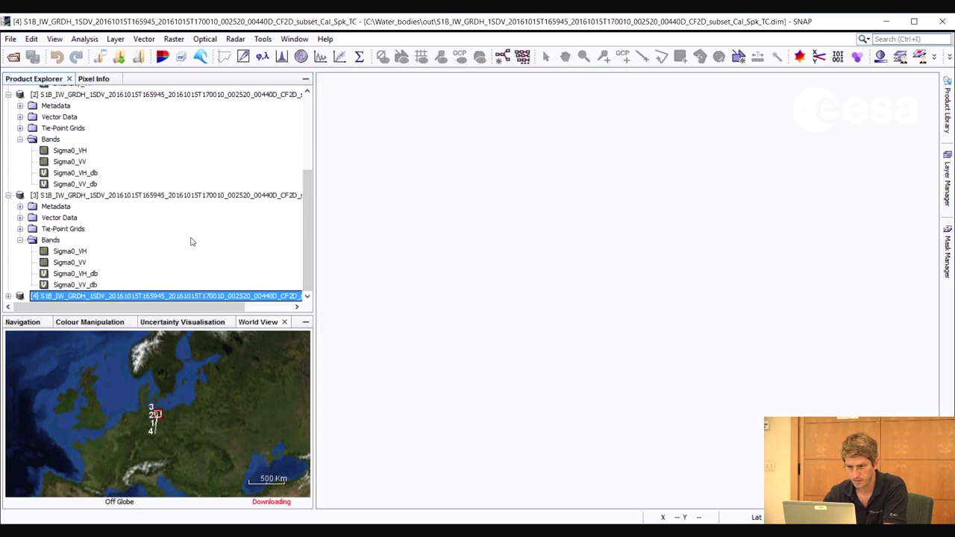
left_click(8, 296)
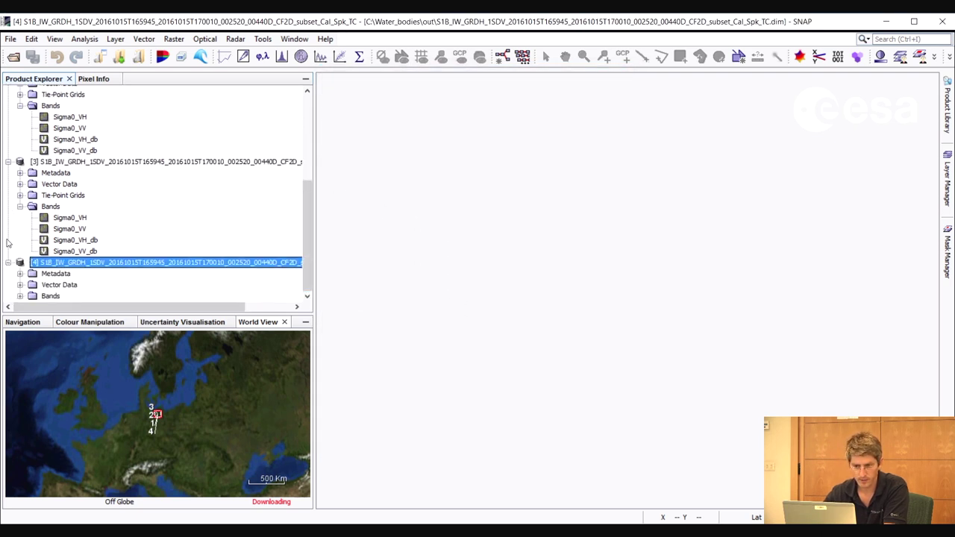
left_click(20, 296)
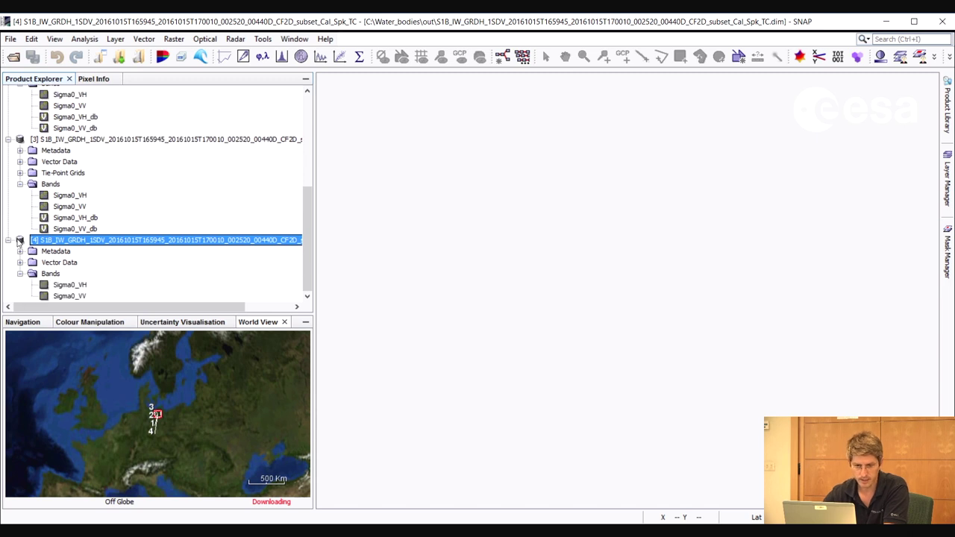
Step: Create a dB virtual band Sigma0_VH_db from Sigma0_VH
left_click(78, 286)
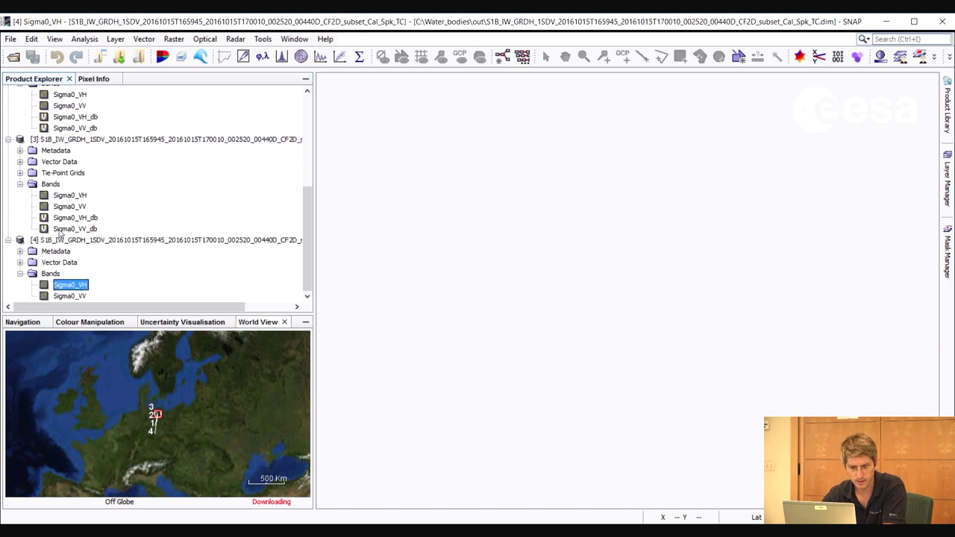
right_click(76, 285)
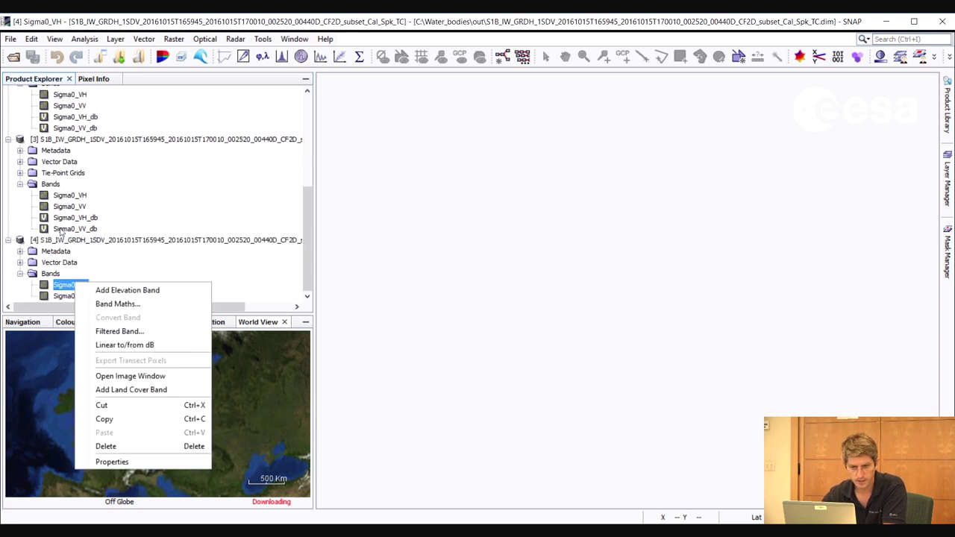
left_click(120, 346)
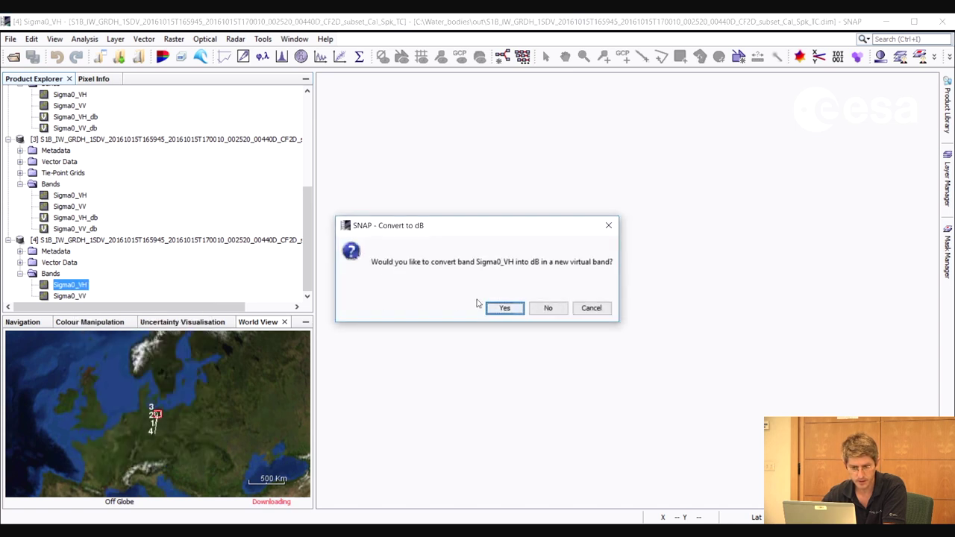
left_click(505, 310)
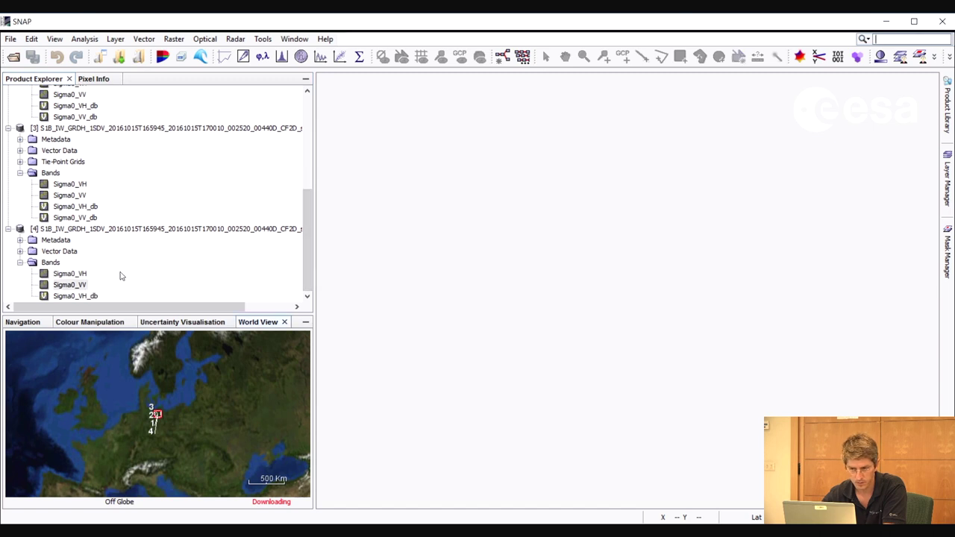
Step: Create a dB virtual band Sigma0_VV_db from Sigma0_VV
right_click(75, 285)
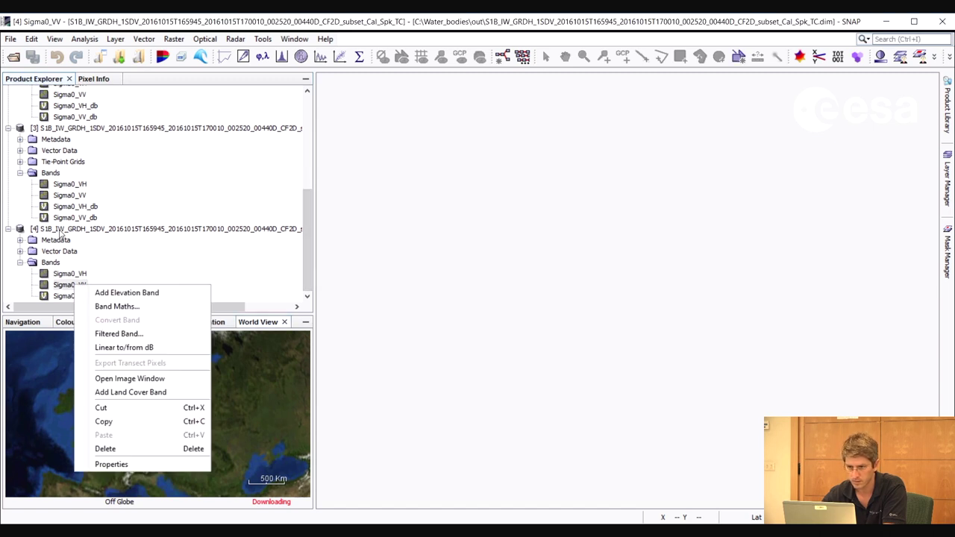
key("Escape")
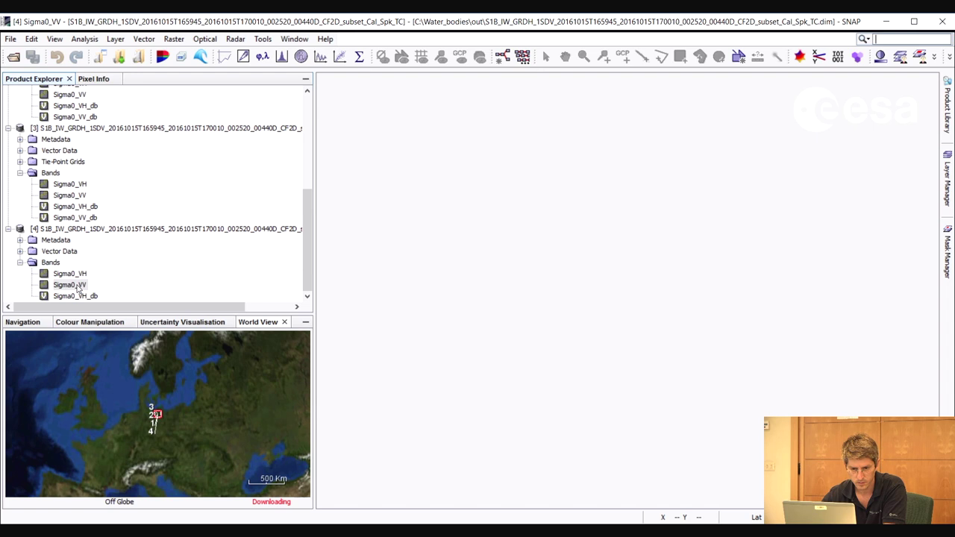
right_click(75, 285)
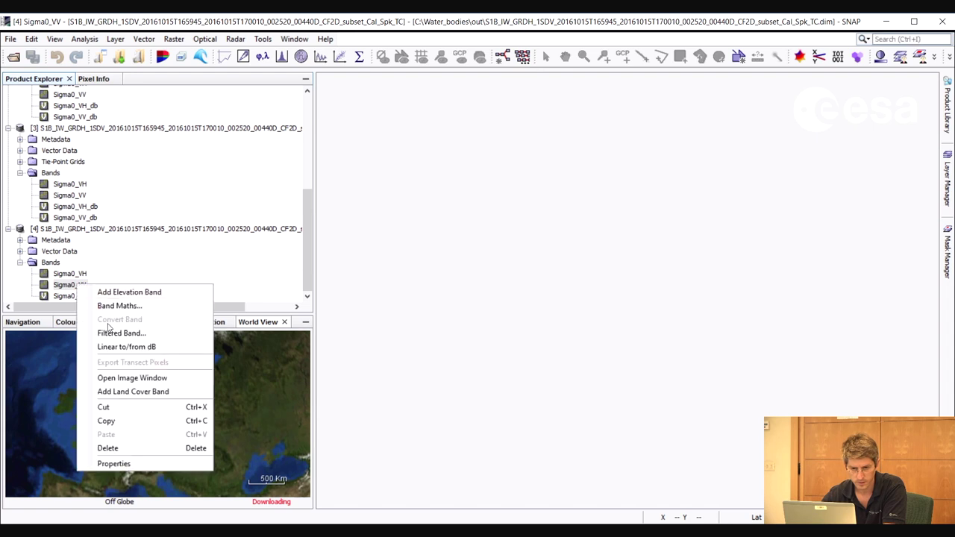
left_click(119, 347)
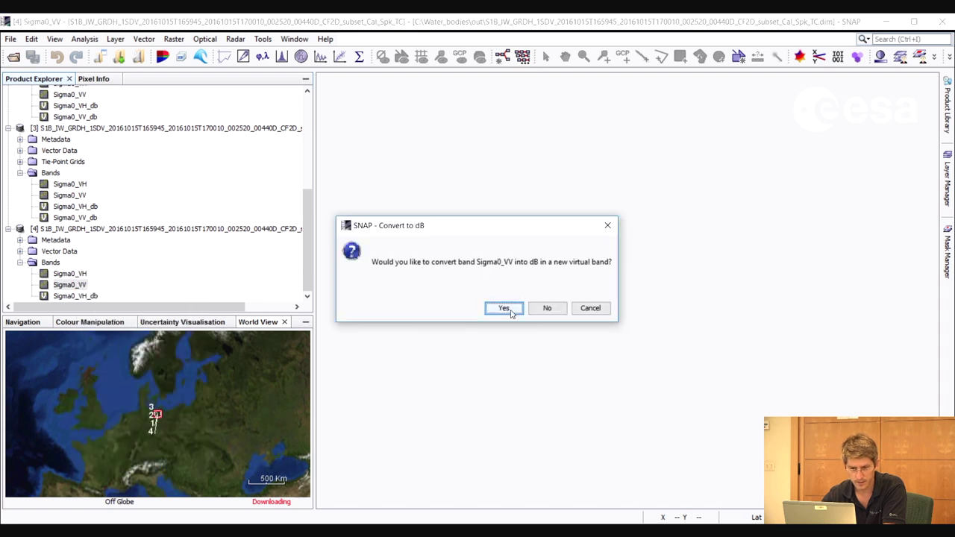
key("Return")
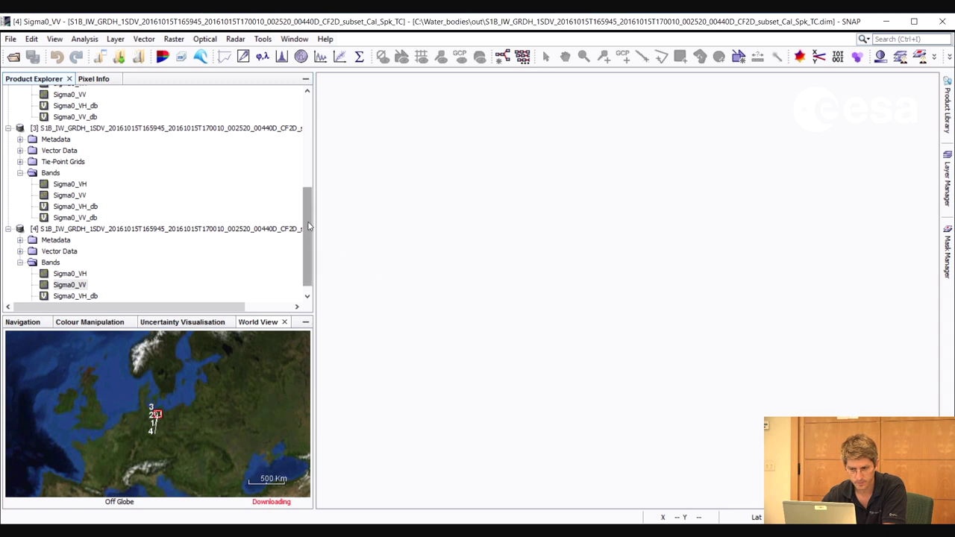
scroll(307, 239, "down", 1)
right_click(77, 285)
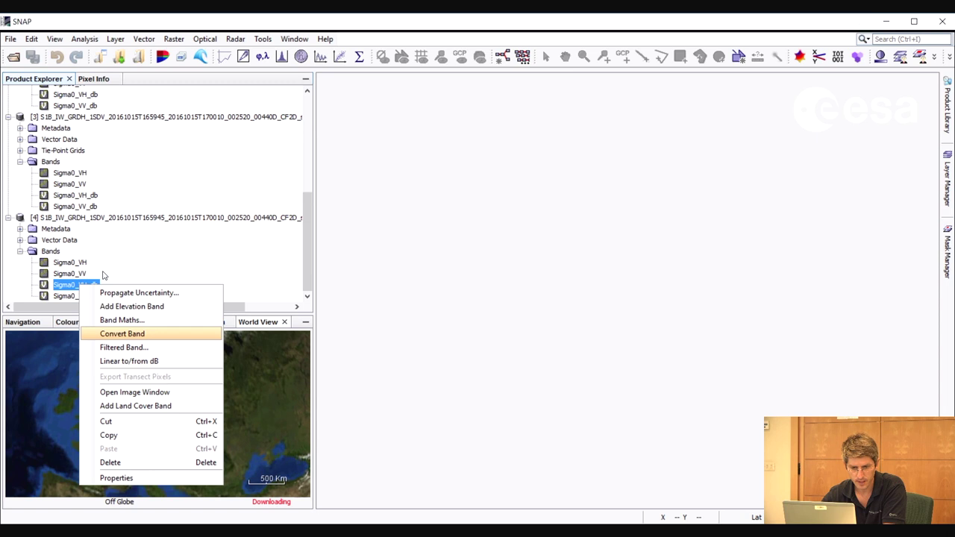
Step: Convert the Sigma0_VH_db and Sigma0_VV_db virtual bands into real bands
left_click(65, 296)
right_click(84, 297)
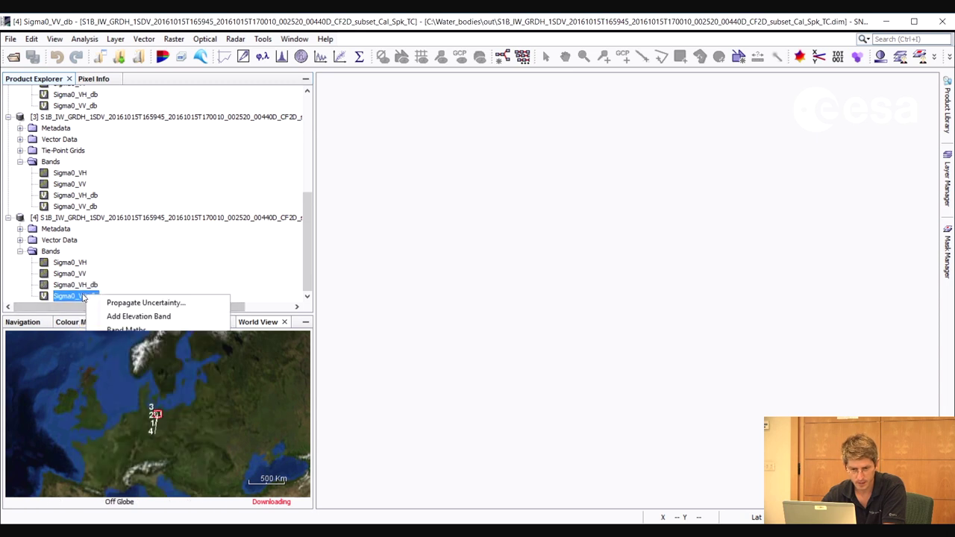
right_click(78, 298)
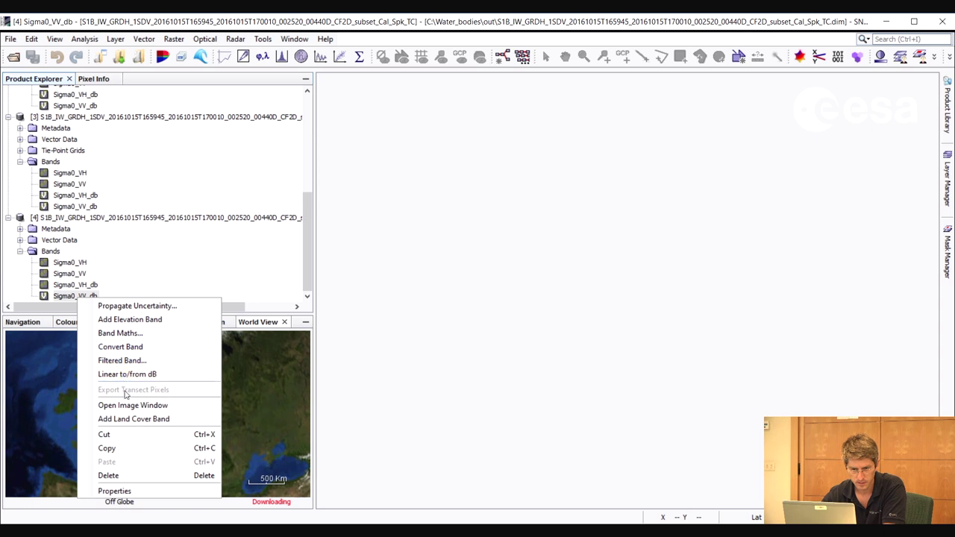
left_click(129, 347)
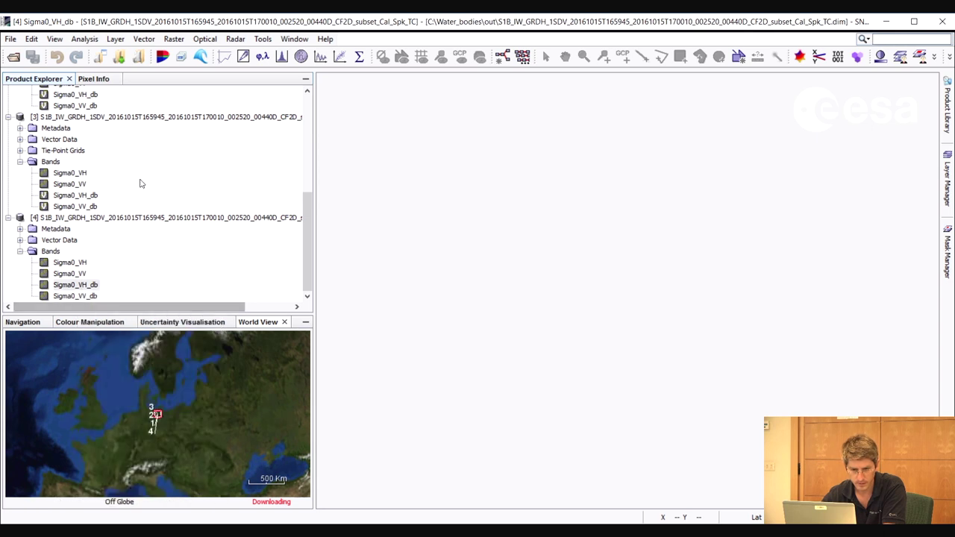
Step: Save product [4] with the converted bands and select it
left_click(11, 39)
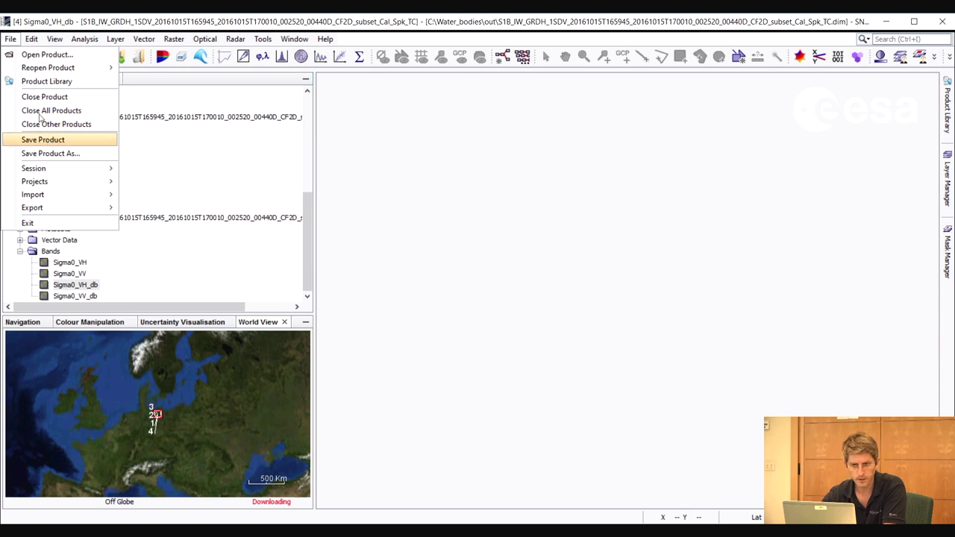
key("Return")
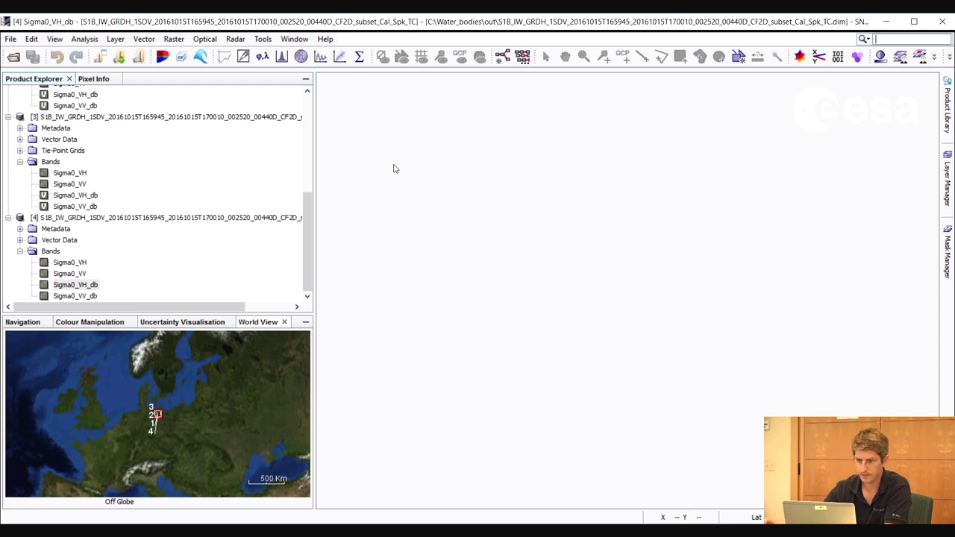
left_click(194, 218)
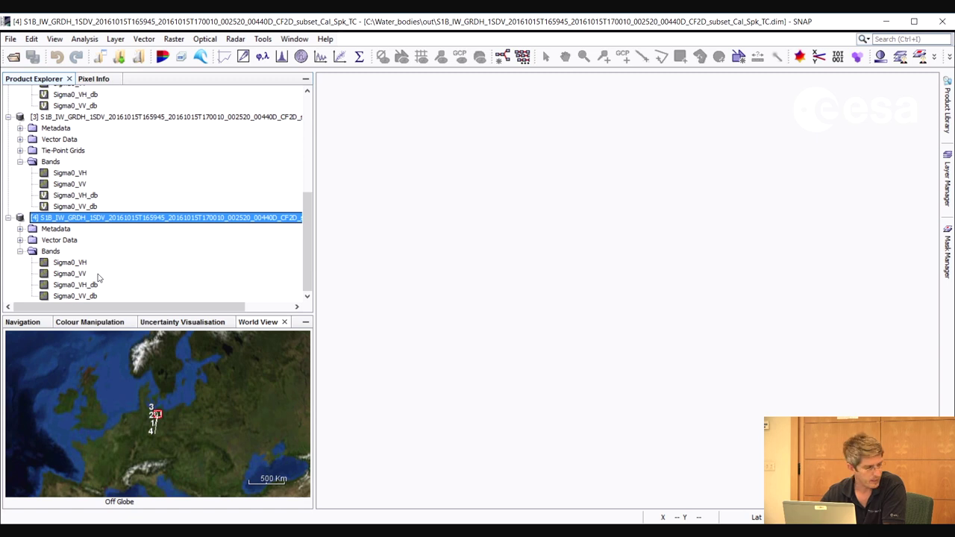
Step: Display Sigma0_VV_db and compute its histogram, showing peaks near -12 dB and -22 dB
double_click(75, 295)
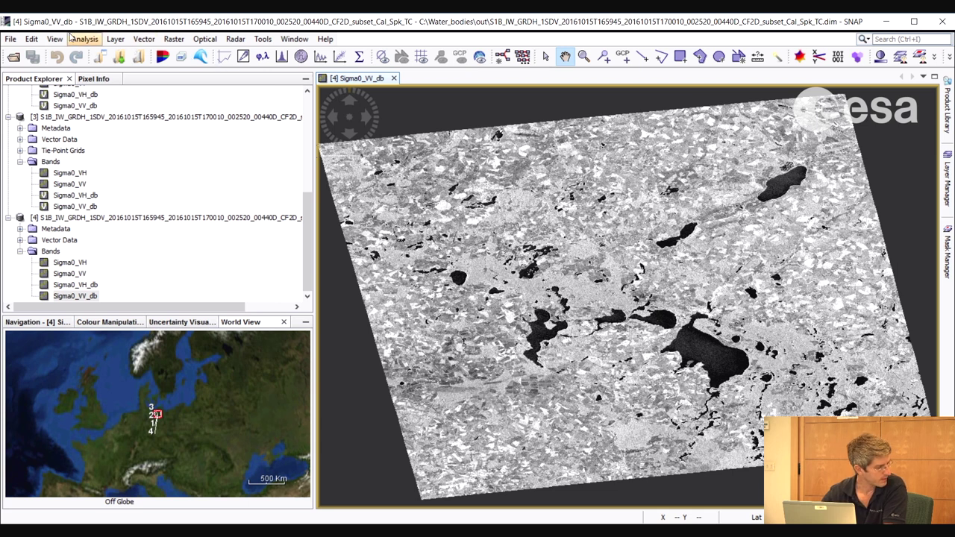
left_click(71, 38)
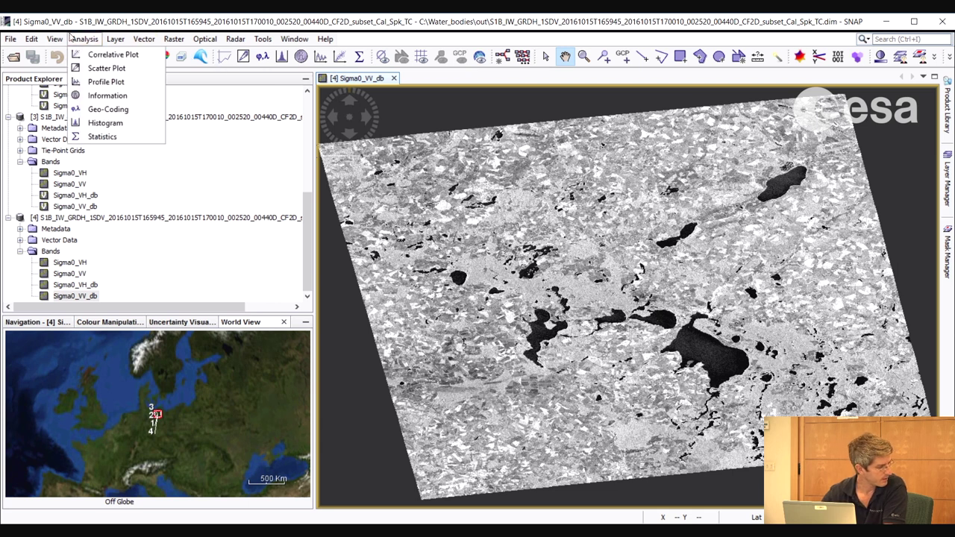
left_click(95, 122)
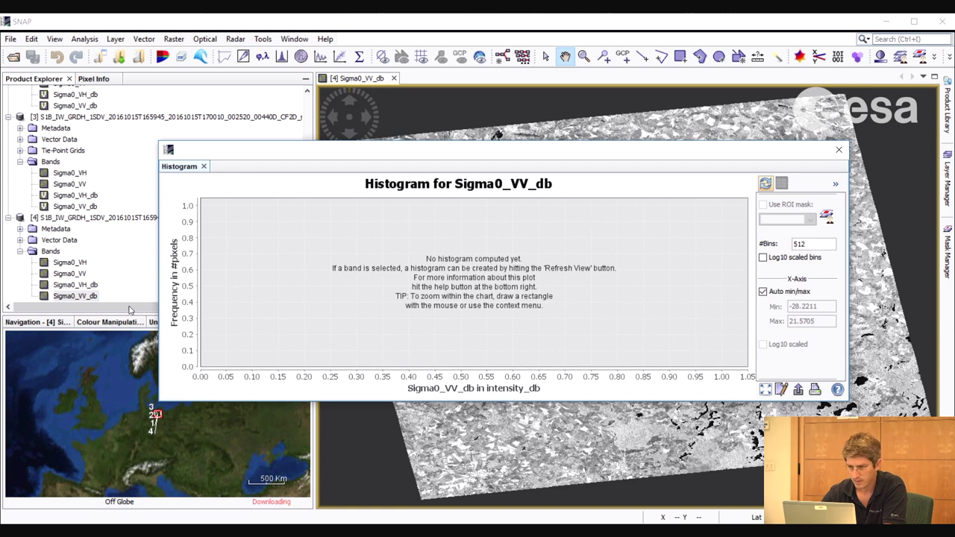
left_click(79, 296)
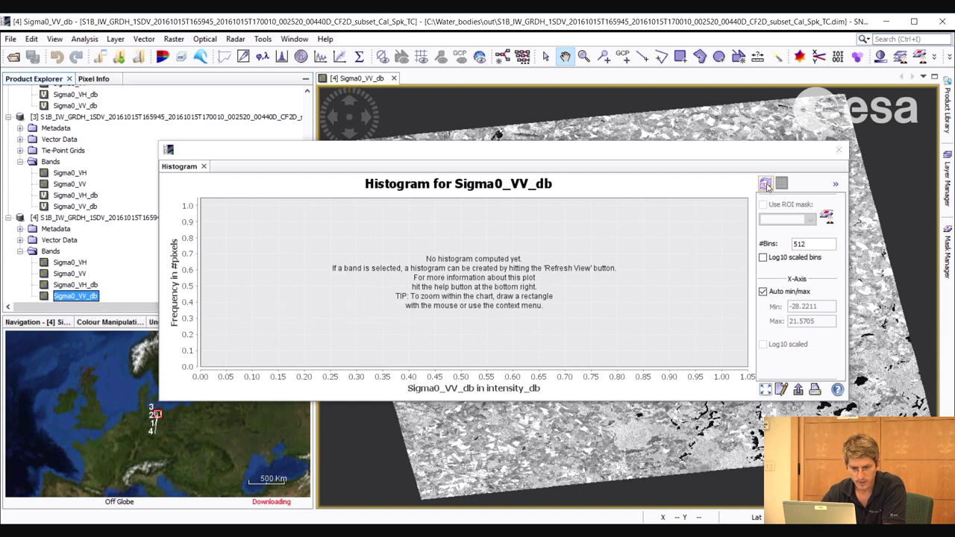
left_click(766, 184)
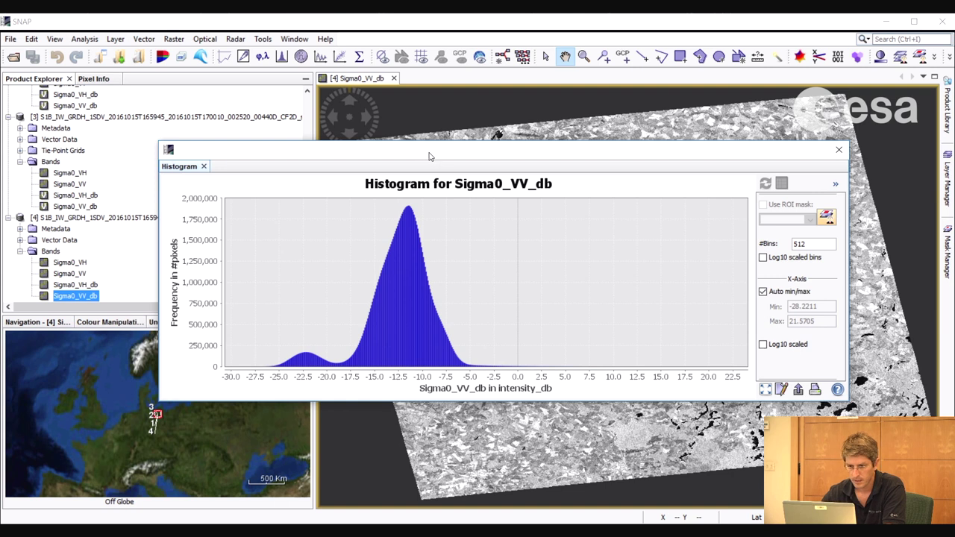
left_click_drag(429, 155, 276, 161)
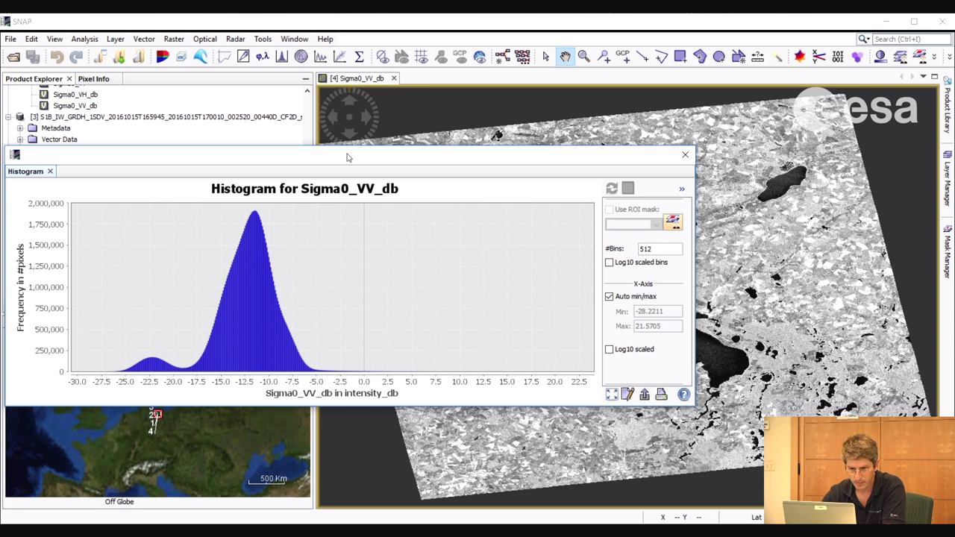
left_click_drag(347, 156, 378, 61)
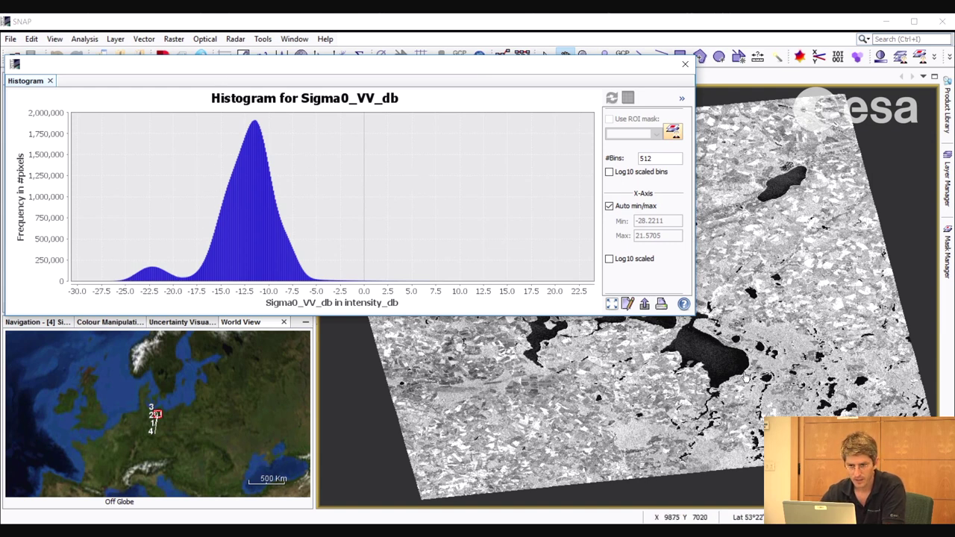
left_click_drag(487, 60, 667, 74)
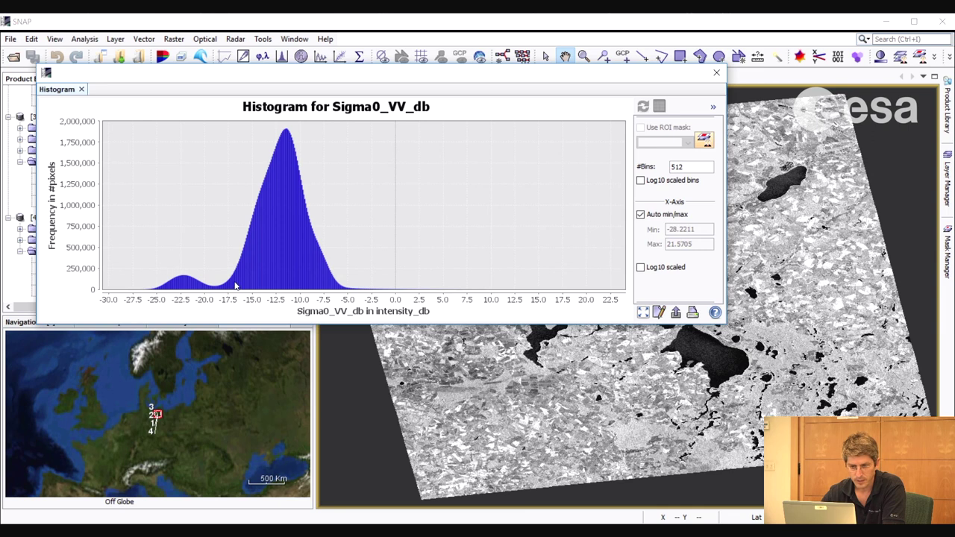
mouse_move(215, 289)
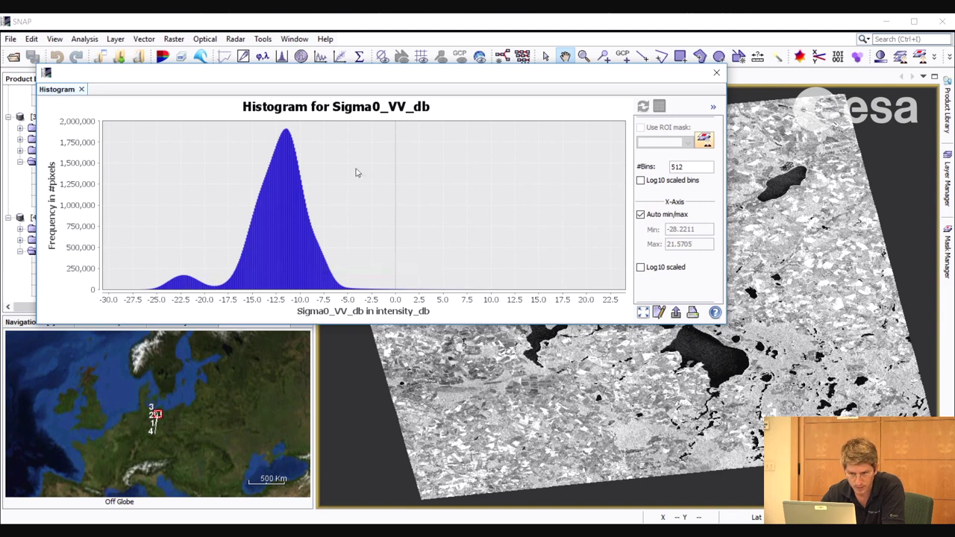
left_click_drag(390, 93, 386, 181)
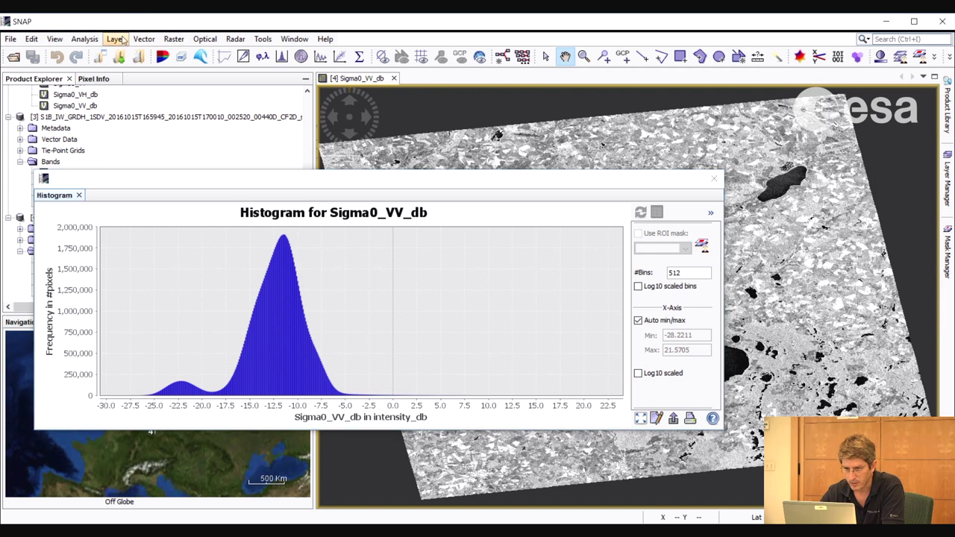
left_click_drag(139, 184, 305, 176)
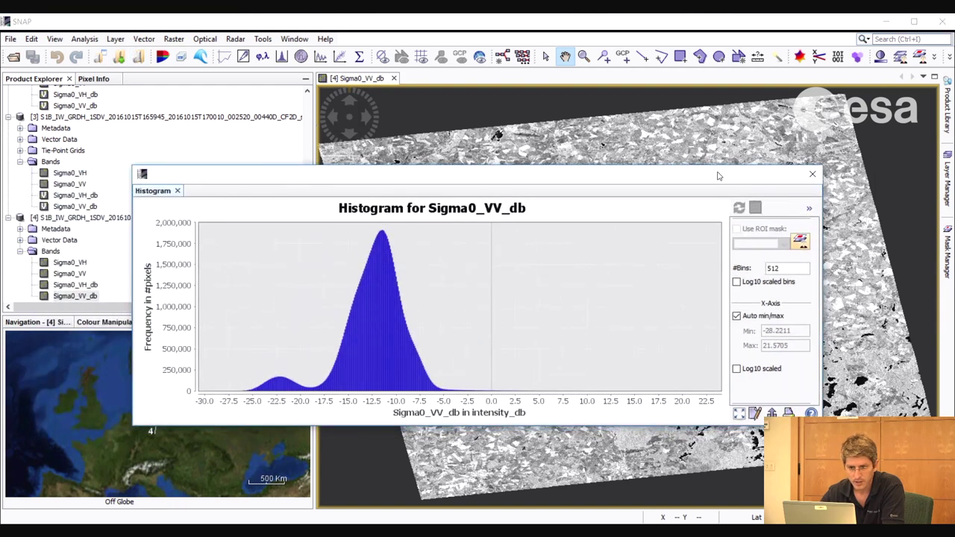
left_click_drag(422, 179, 510, 227)
Step: Create a water_bodies band in product [4] with Band Maths expression Sigma0_VV_db < -20
left_click(137, 221)
left_click(174, 38)
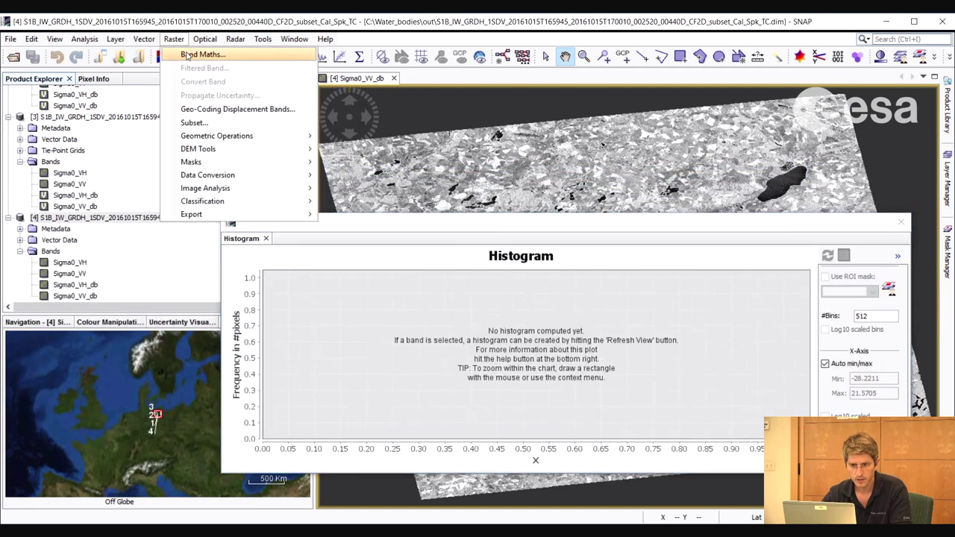
left_click(188, 57)
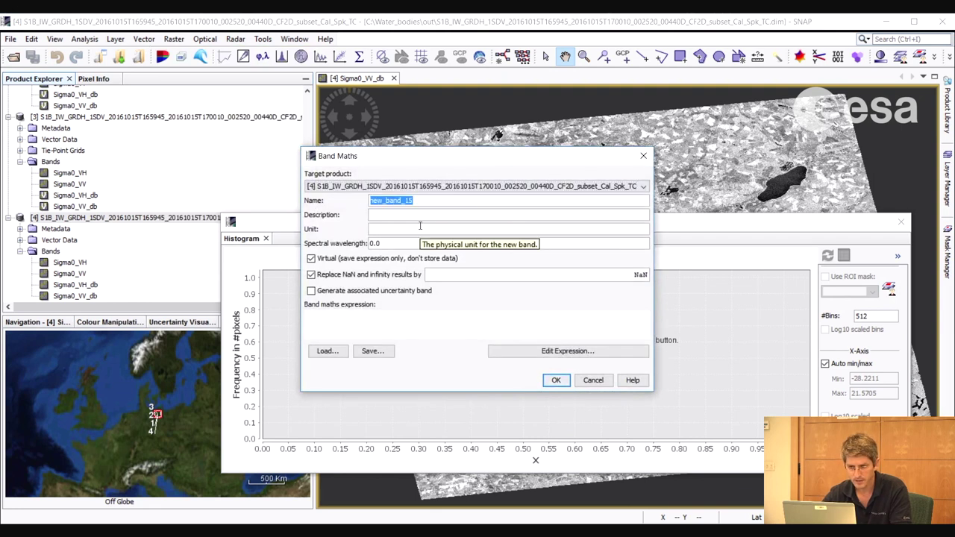
type("water_bodies")
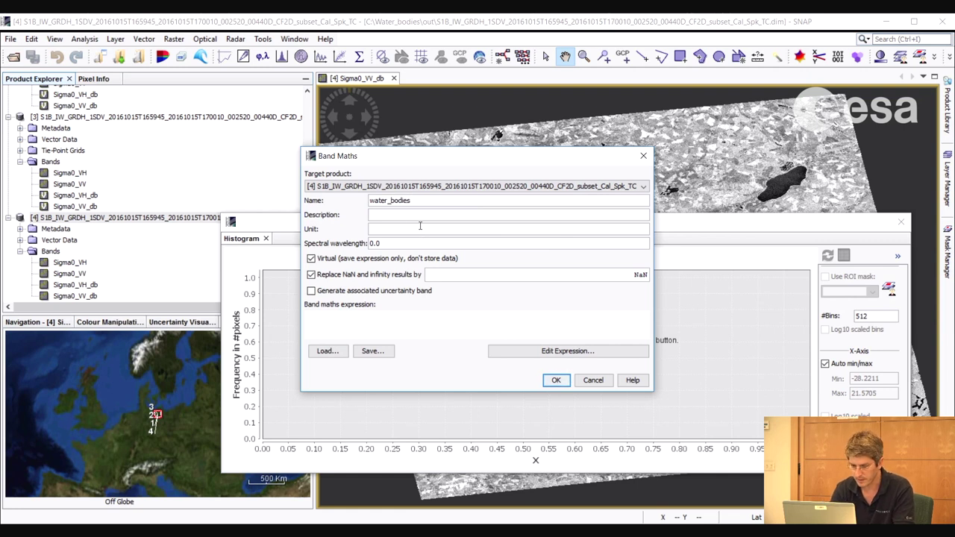
left_click(543, 352)
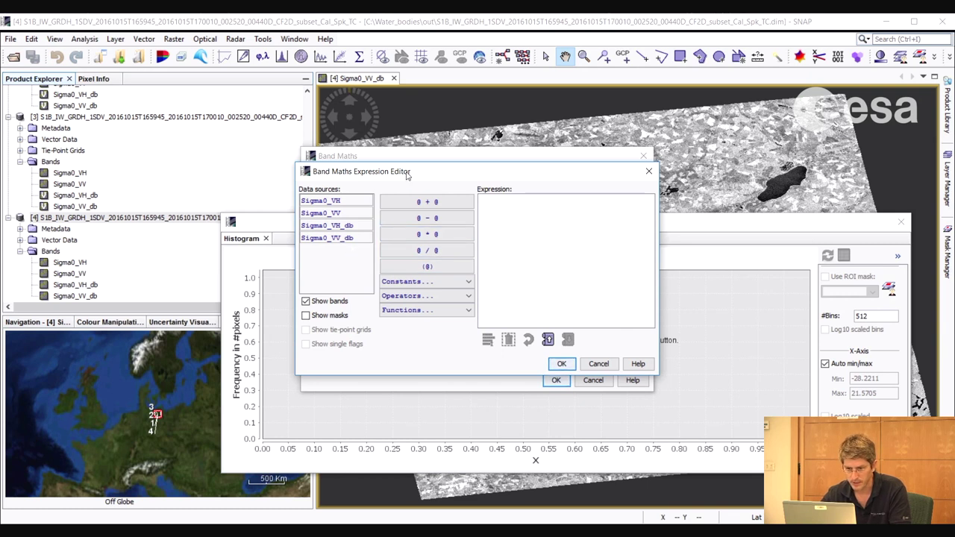
left_click_drag(409, 173, 385, 152)
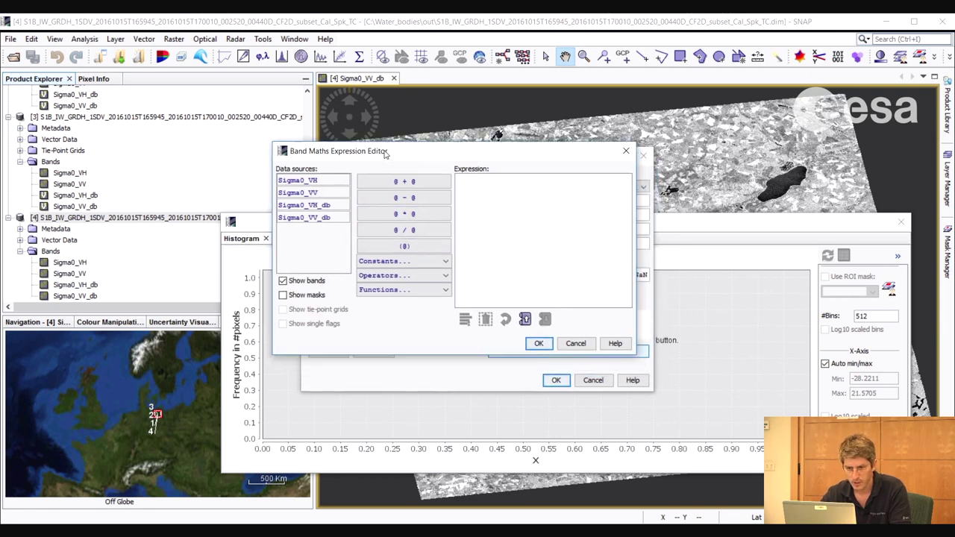
left_click(314, 218)
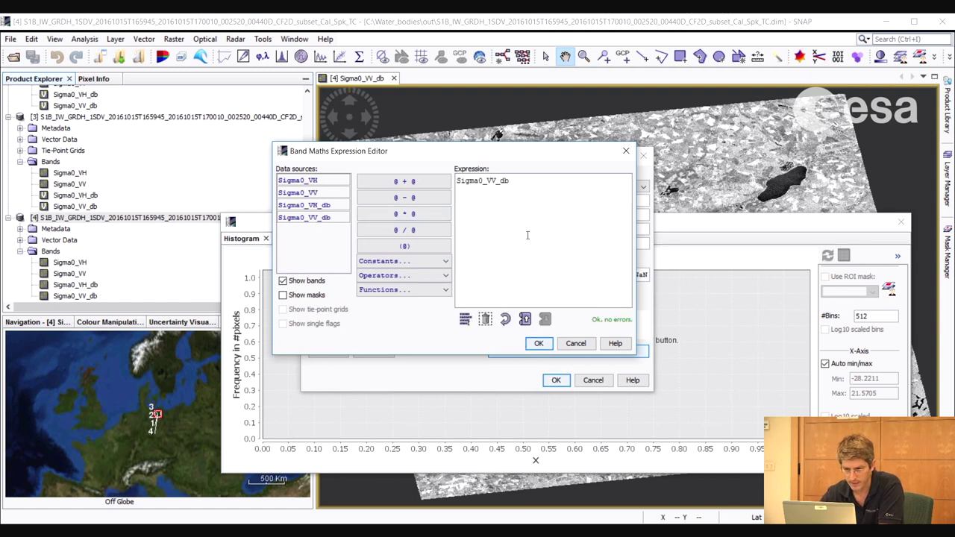
type("< -")
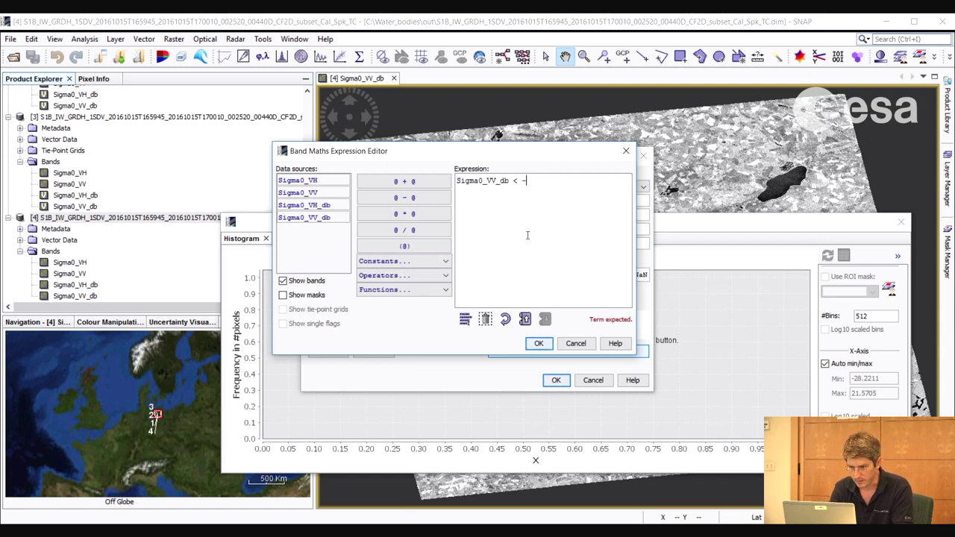
type("20")
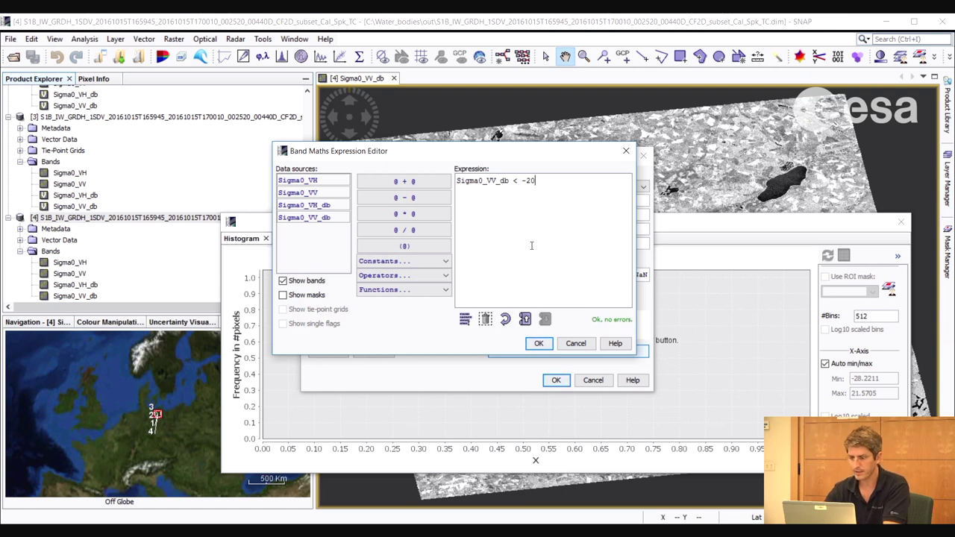
left_click(538, 344)
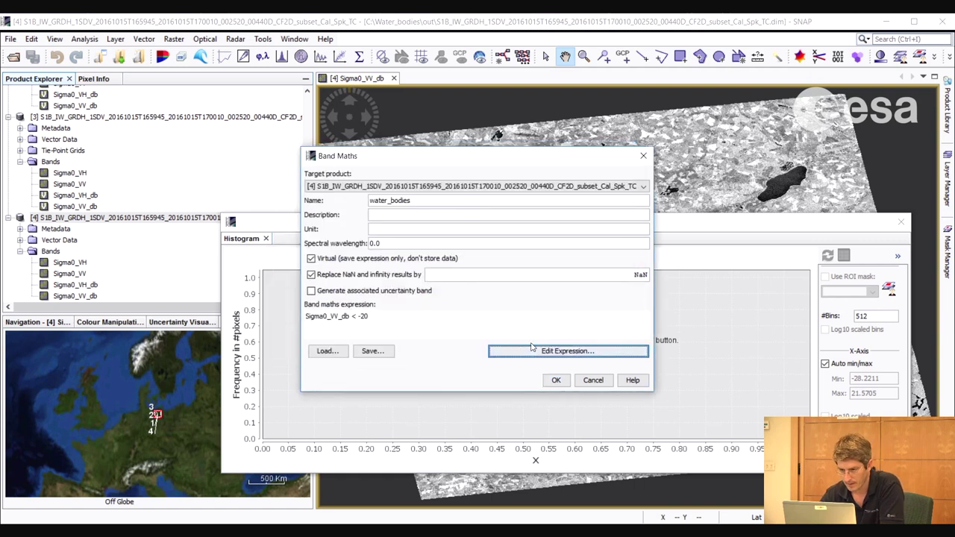
left_click(556, 380)
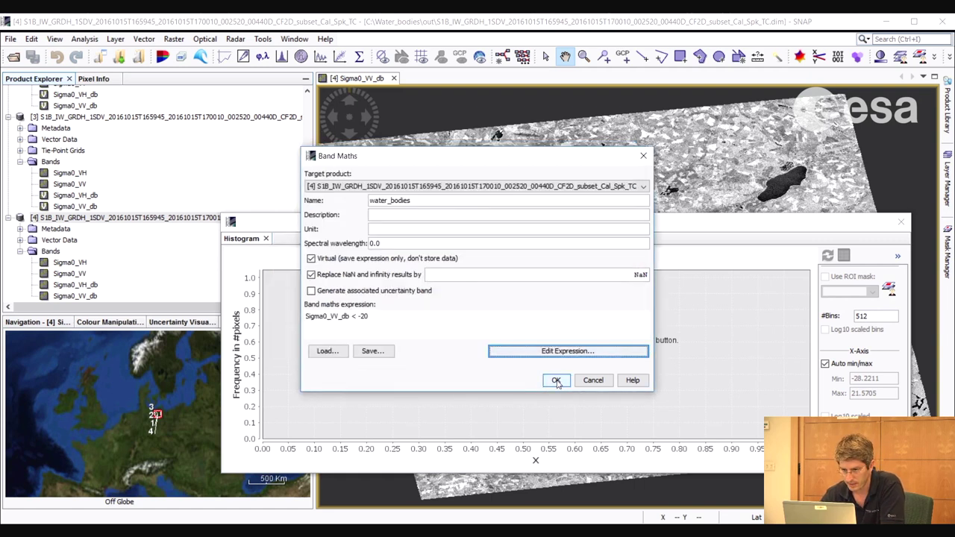
left_click_drag(567, 226, 391, 416)
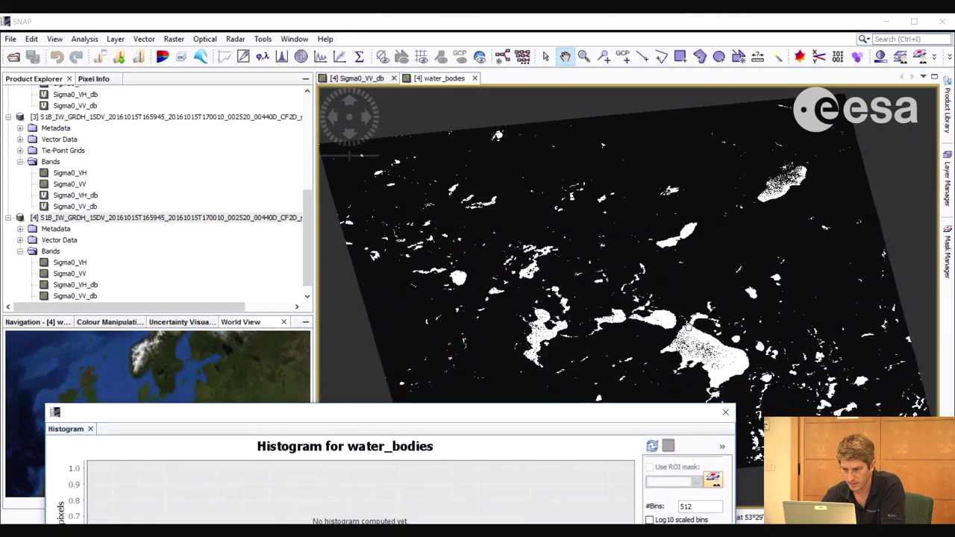
left_click_drag(650, 422, 631, 216)
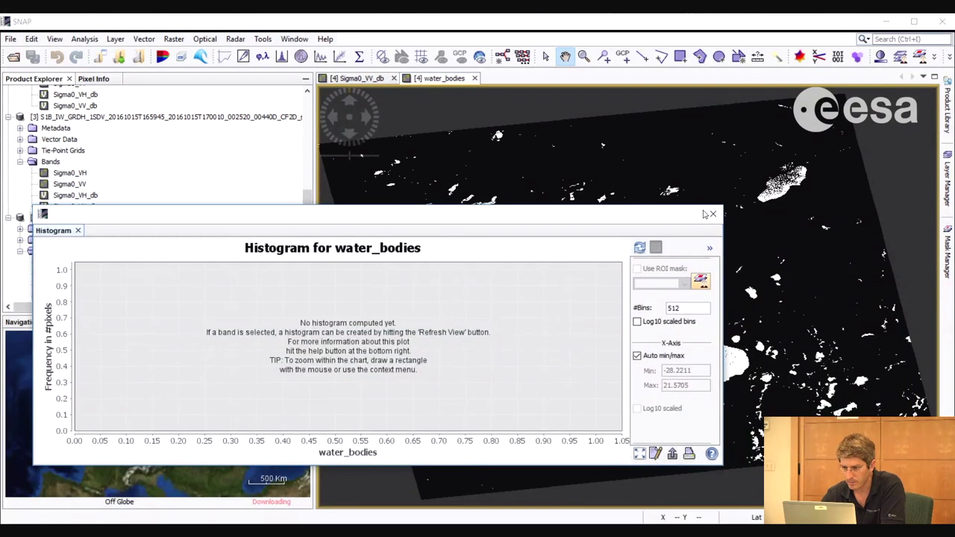
left_click(717, 209)
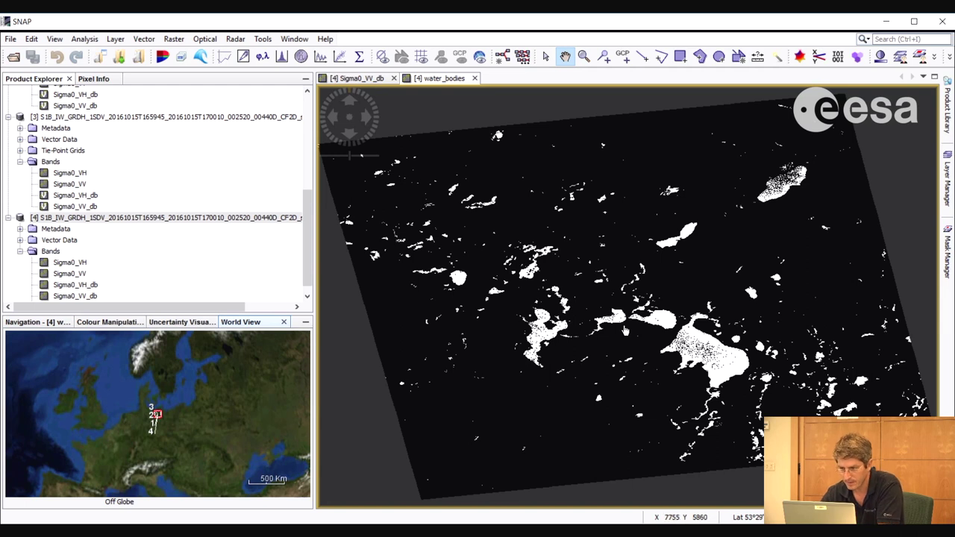
scroll(625, 331, "up", 2)
scroll(676, 333, "up", 1)
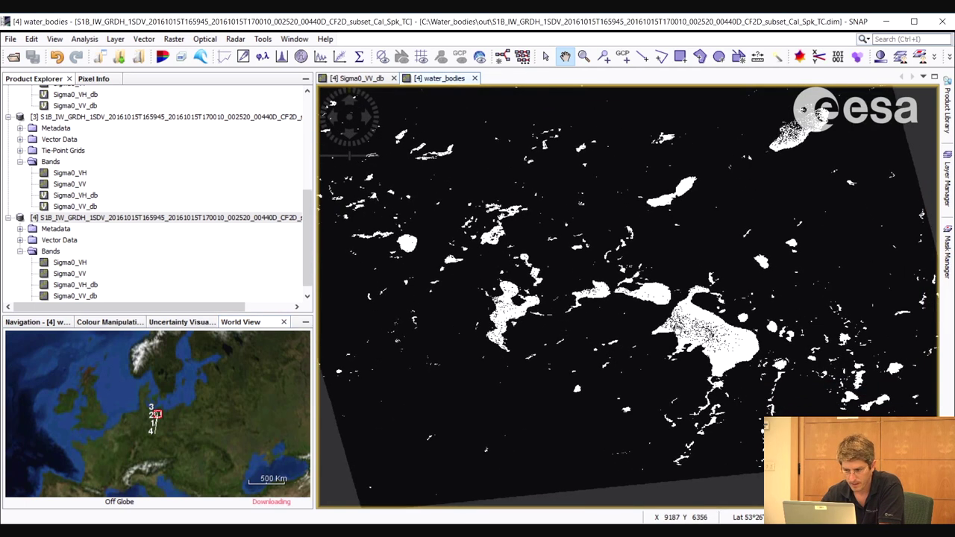
scroll(678, 328, "up", 1)
scroll(582, 312, "up", 1)
scroll(559, 247, "up", 1)
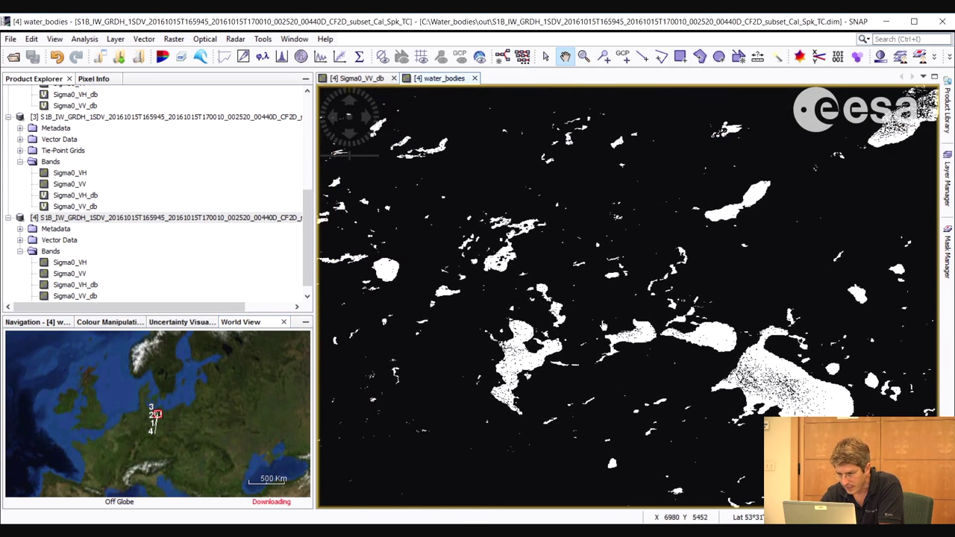
scroll(603, 326, "down", 2)
scroll(680, 331, "up", 1)
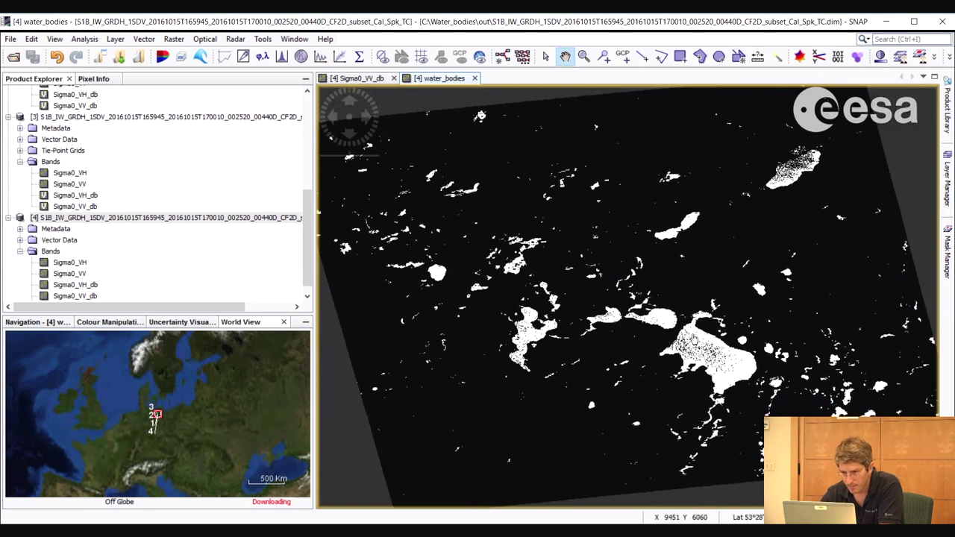
scroll(703, 362, "up", 1)
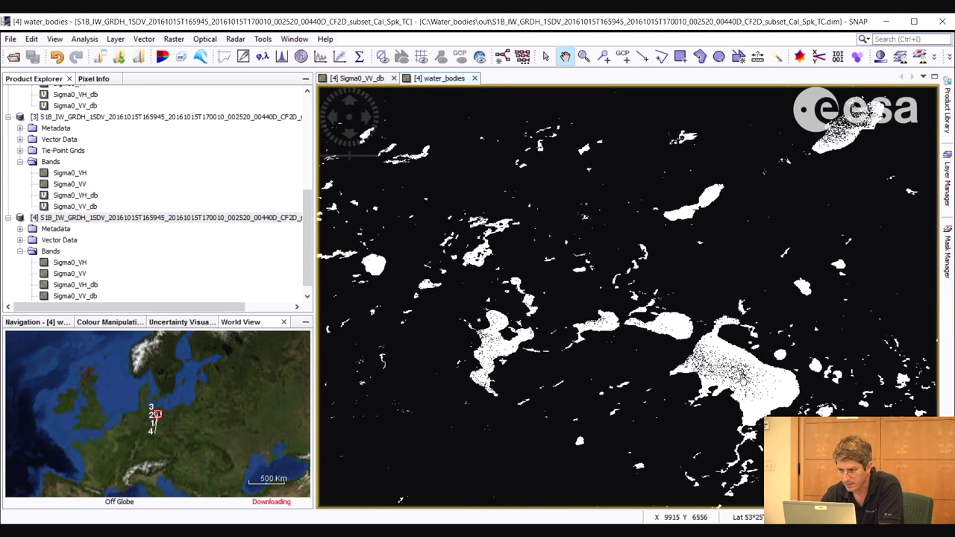
left_click_drag(743, 379, 705, 352)
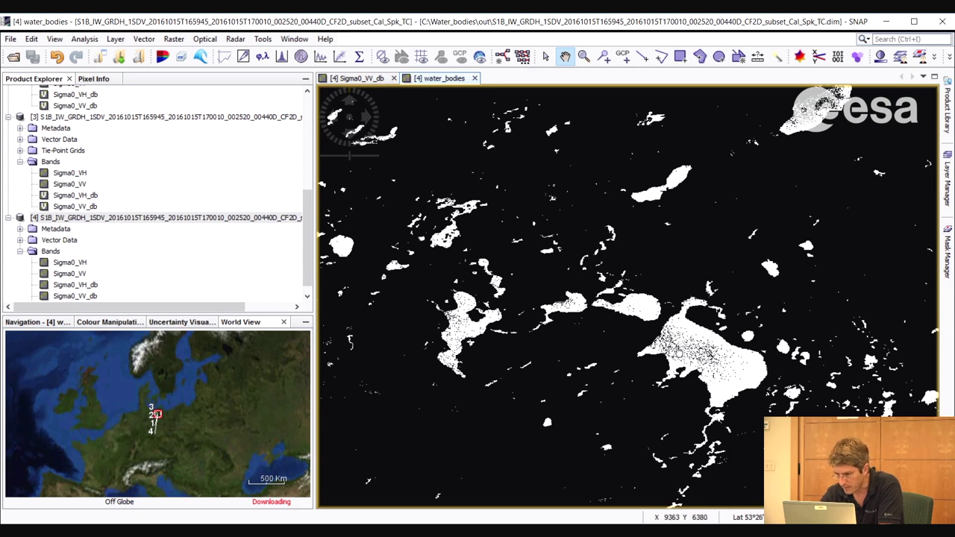
mouse_move(701, 355)
left_mouse_down()
mouse_move(688, 342)
mouse_move(714, 358)
left_mouse_up()
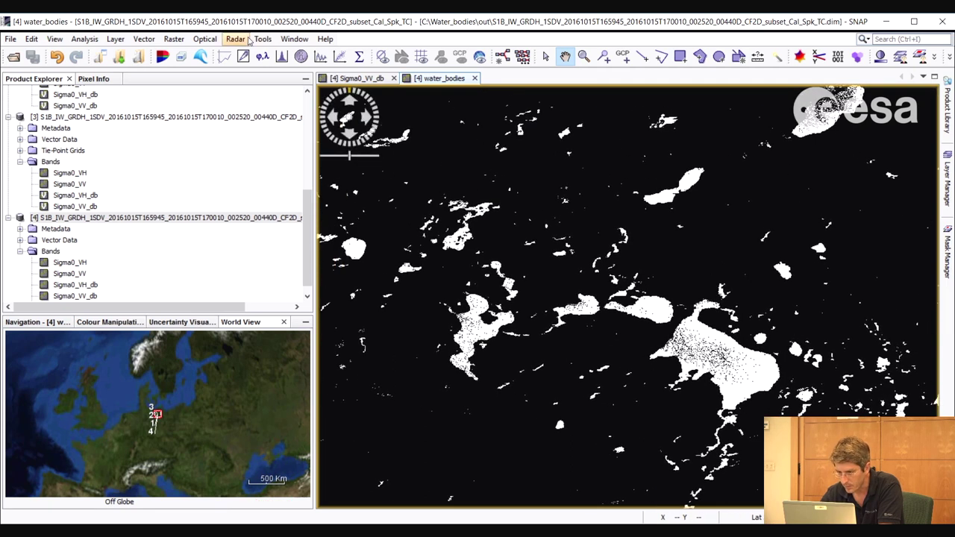
Step: Start a new Band Maths band named water_bodies_19
left_click(245, 40)
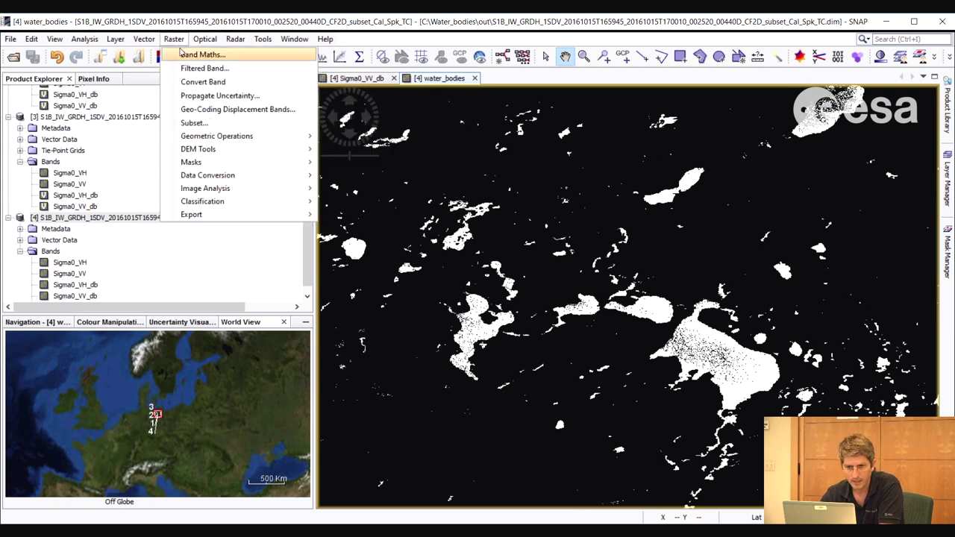
left_click(184, 55)
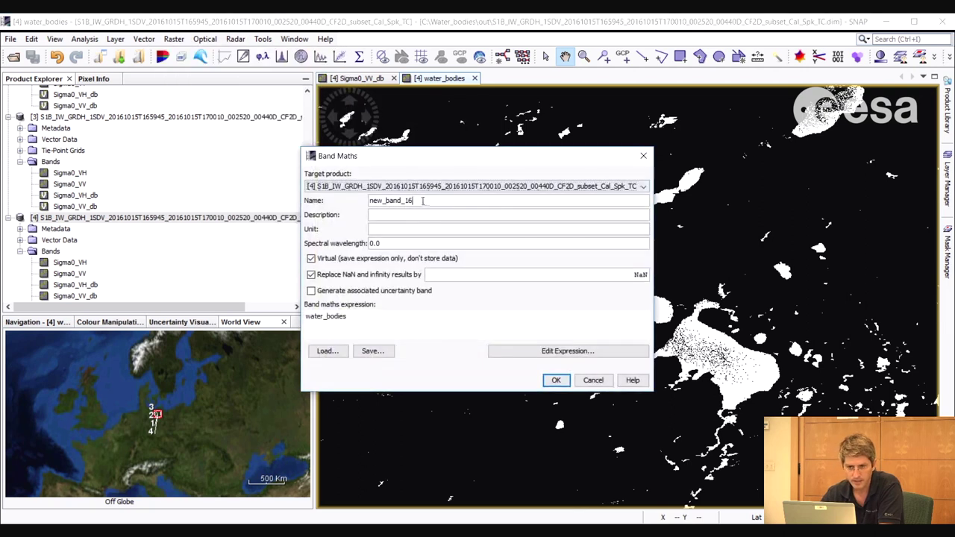
left_click_drag(420, 200, 369, 200)
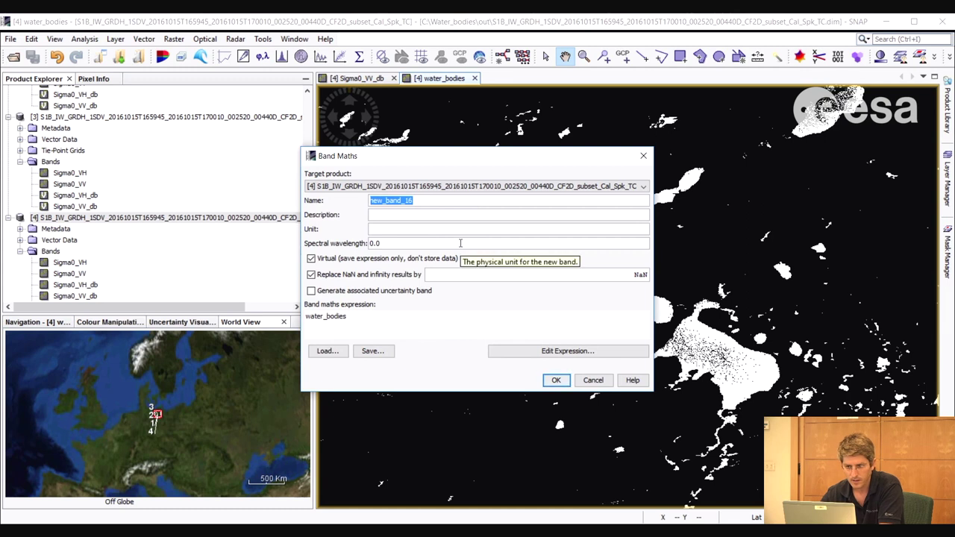
type("water_bodies")
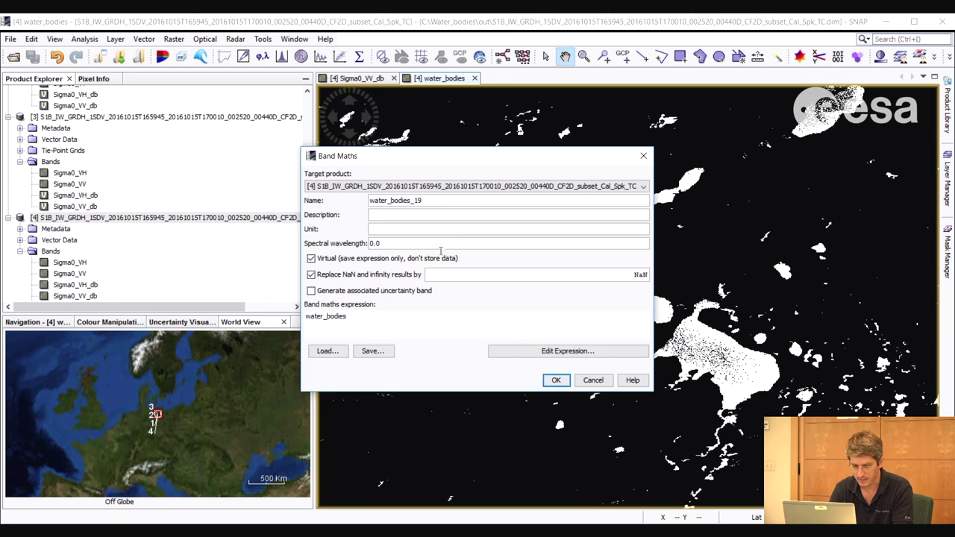
Step: Set its expression to Sigma0_VV_db < -19 and create the band
left_click(537, 351)
left_click_drag(465, 175, 482, 172)
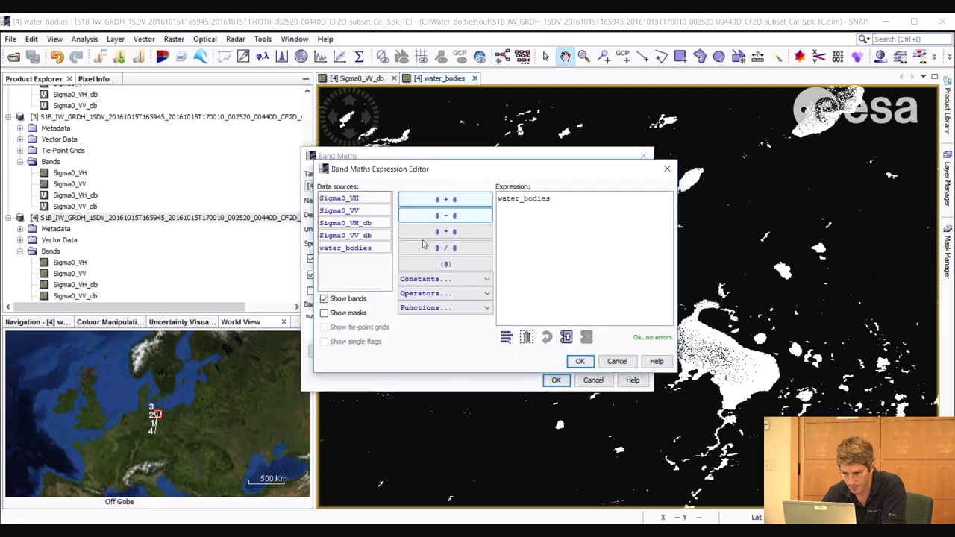
left_click(366, 236)
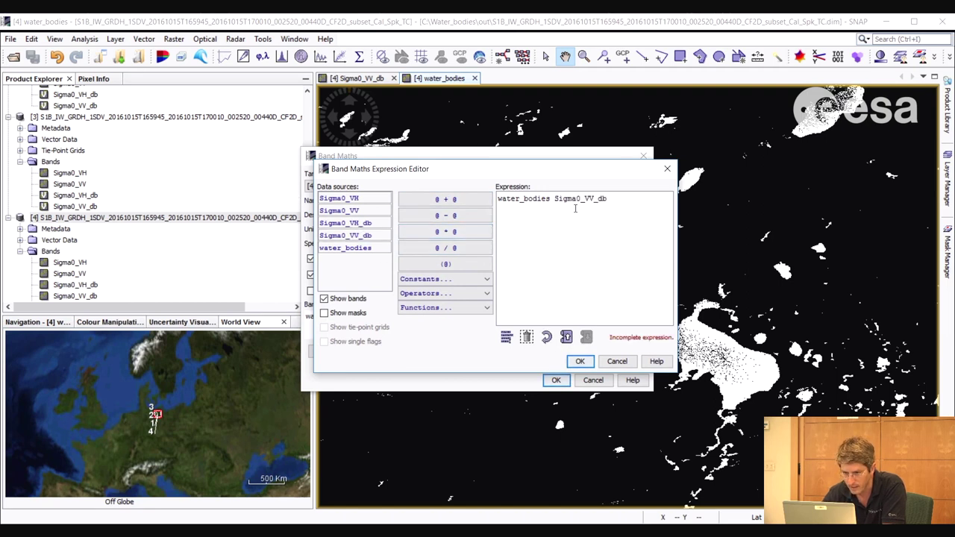
left_click_drag(616, 197, 484, 197)
key("Delete")
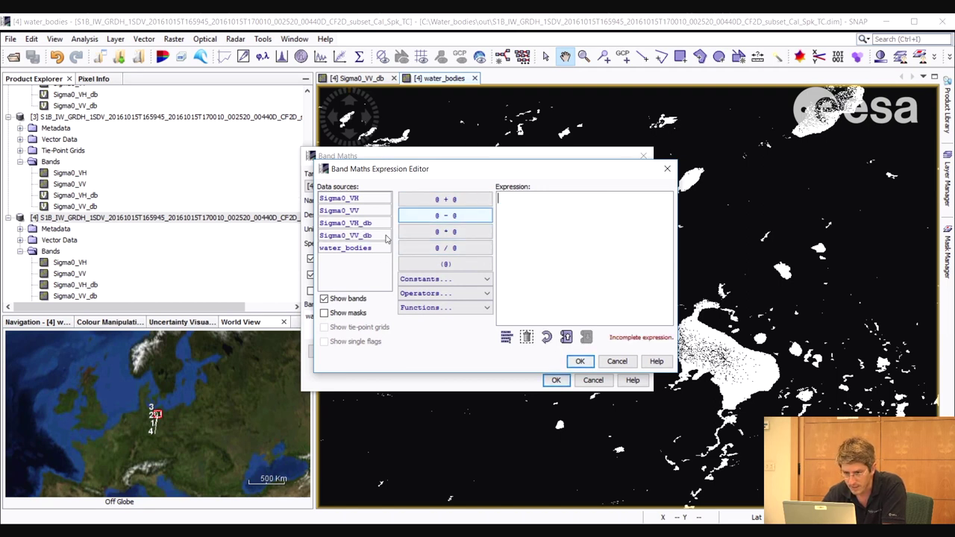
left_click(346, 235)
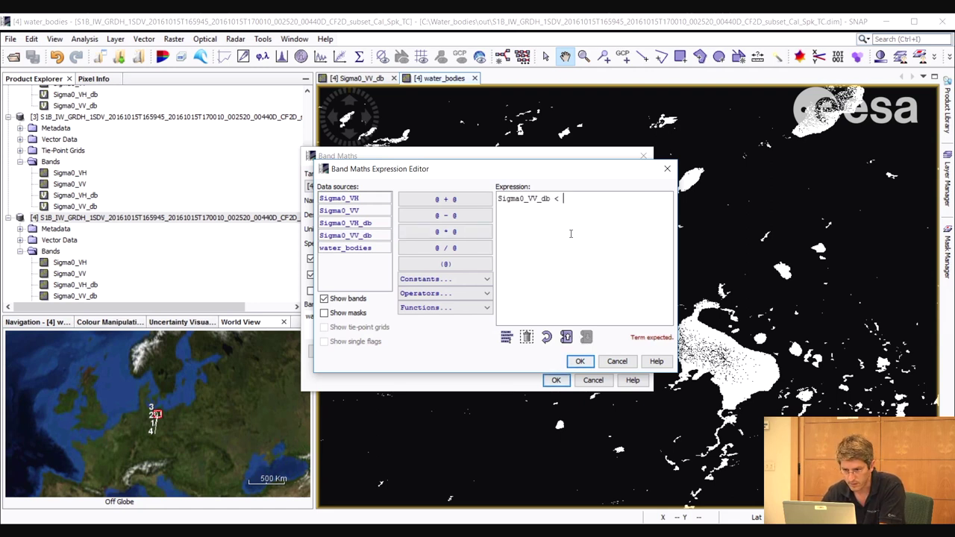
type("< -19")
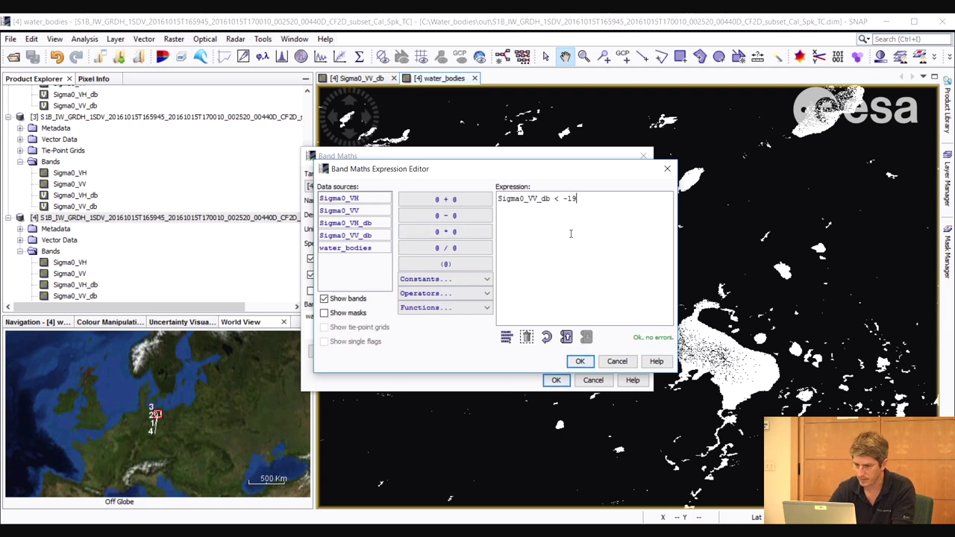
left_click(582, 362)
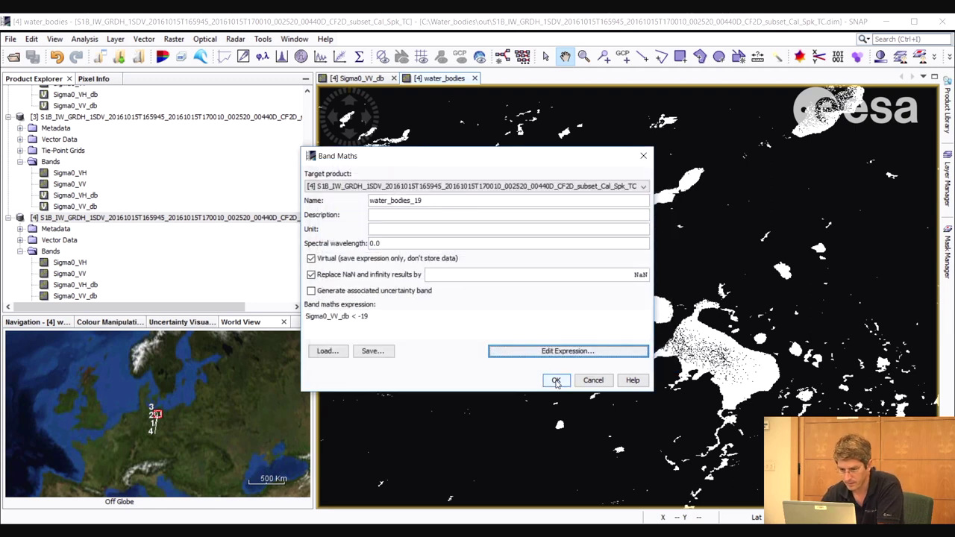
left_click(556, 381)
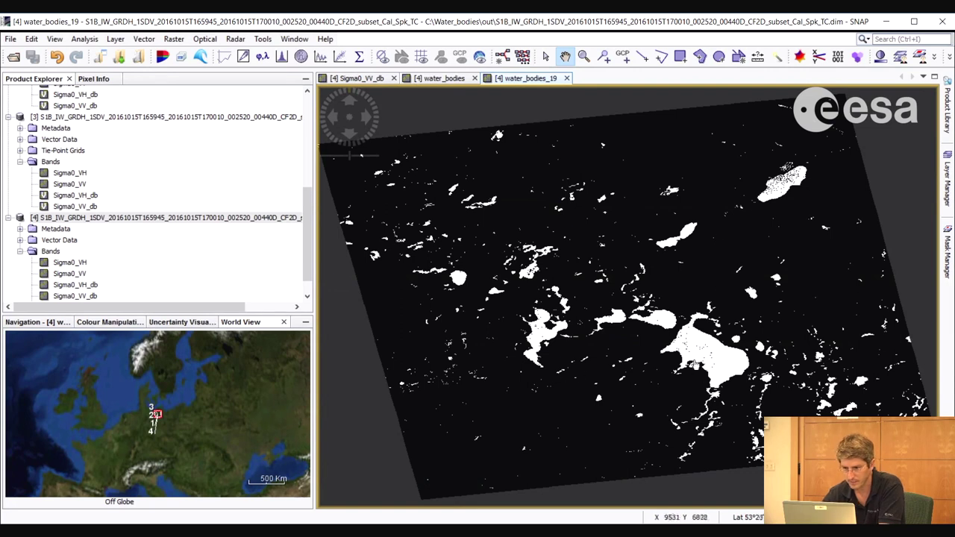
Step: Inspect the water_bodies_19 mask by zooming and panning, then return to the water_bodies view
scroll(695, 356, "up", 4)
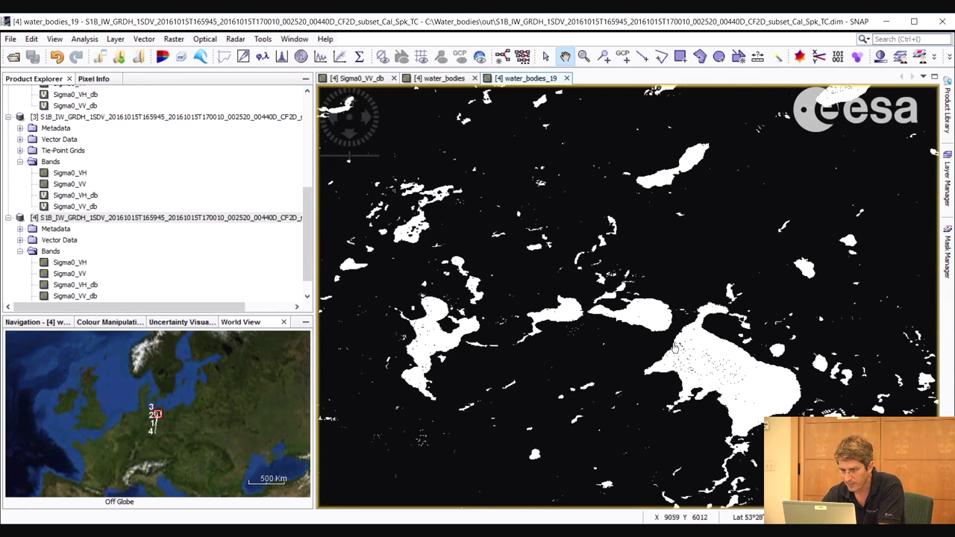
left_click_drag(670, 341, 704, 359)
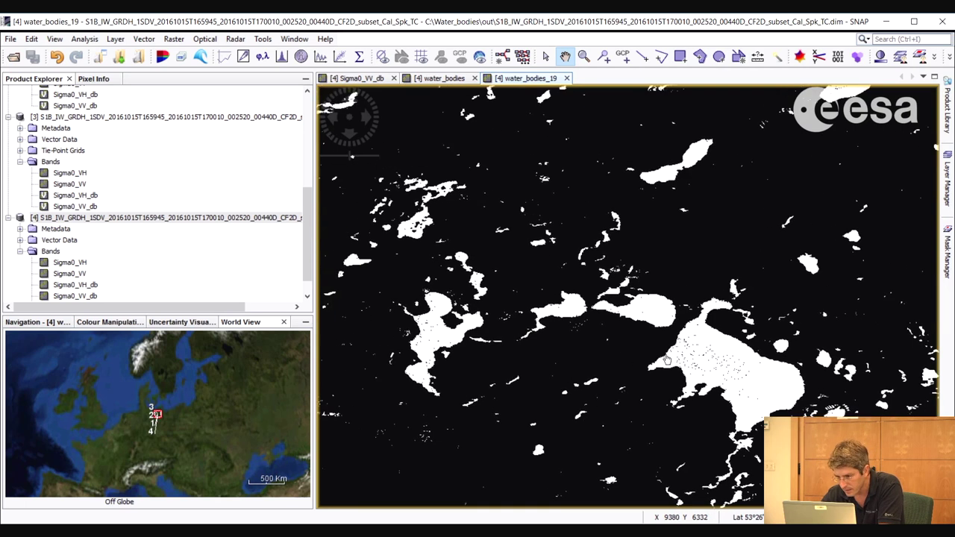
scroll(621, 364, "down", 4)
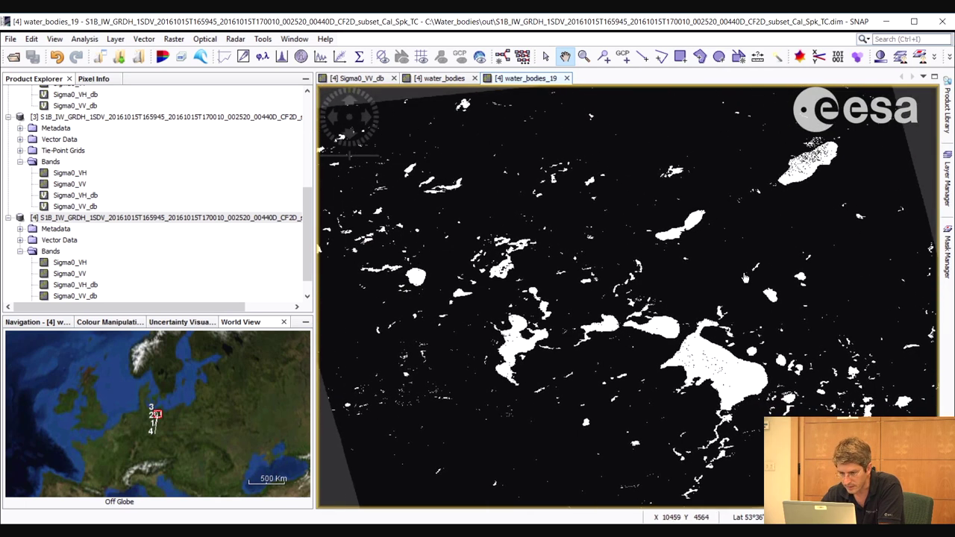
scroll(574, 313, "down", 4)
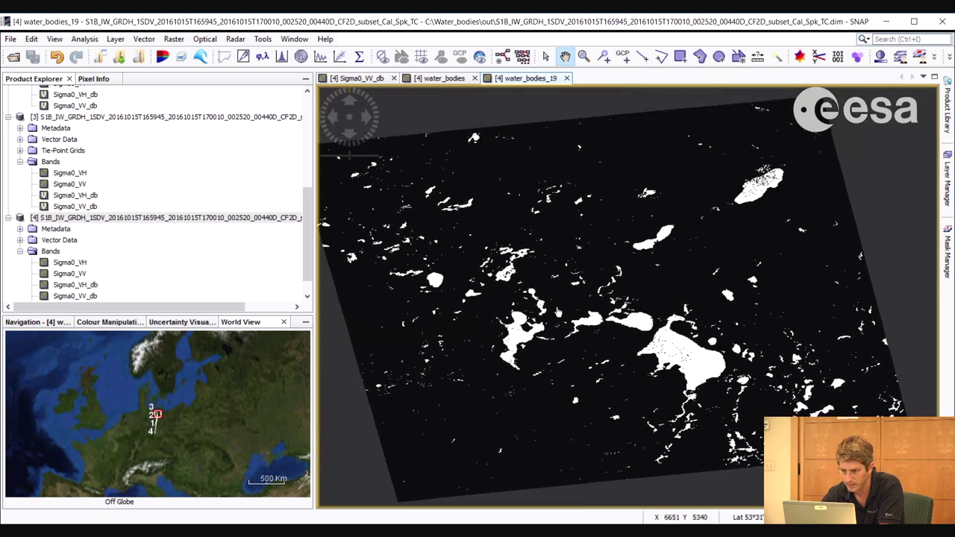
left_click(448, 81)
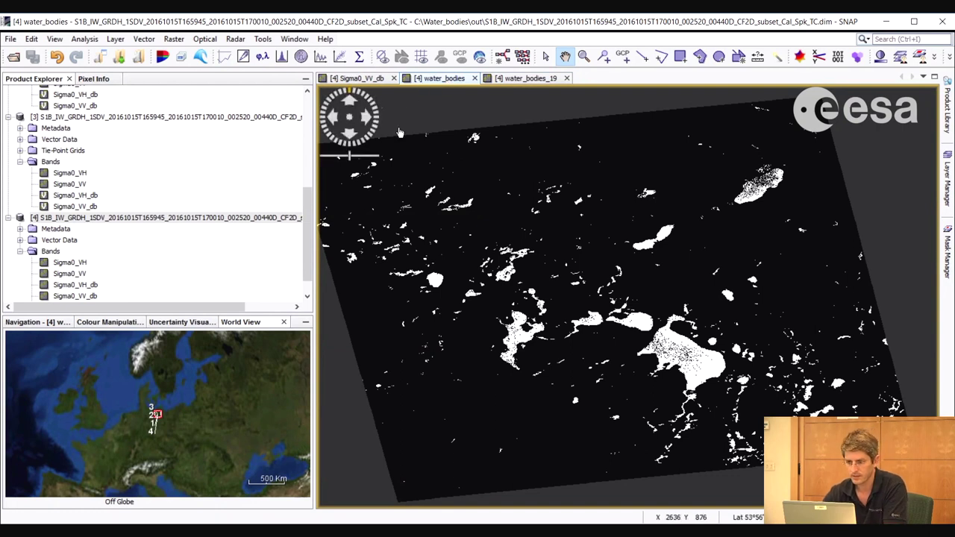
Step: Tile all image views evenly and close the Sigma0_VV_db view
left_click(294, 39)
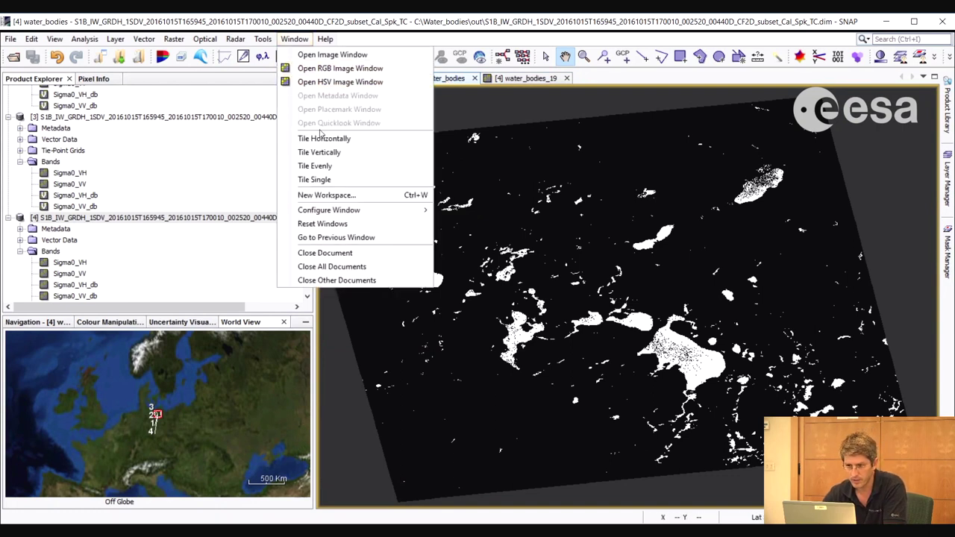
left_click(321, 166)
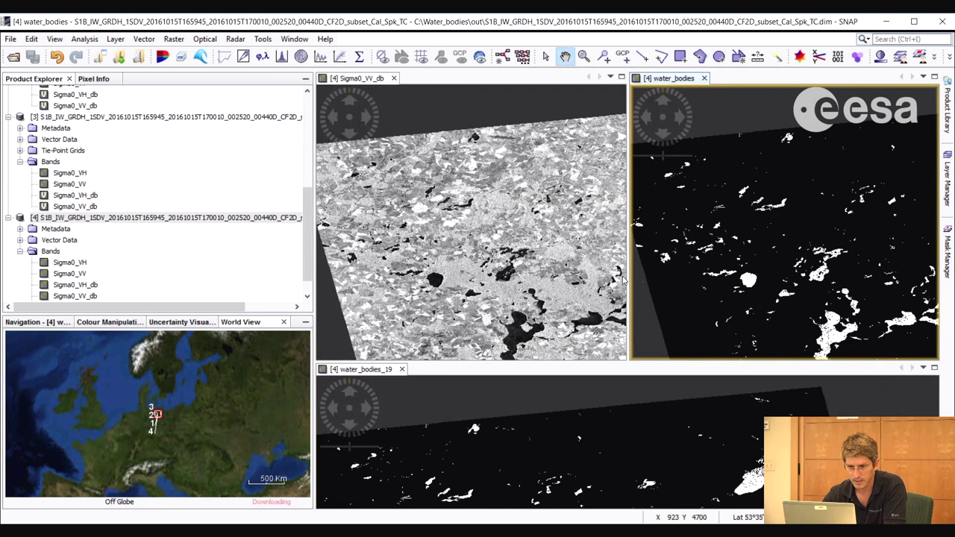
scroll(543, 249, "up", 2)
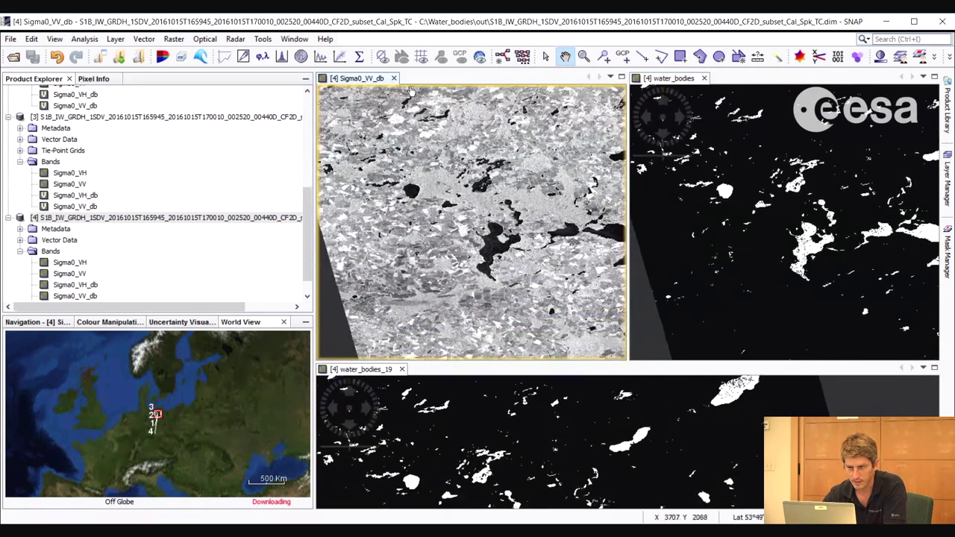
left_click(395, 77)
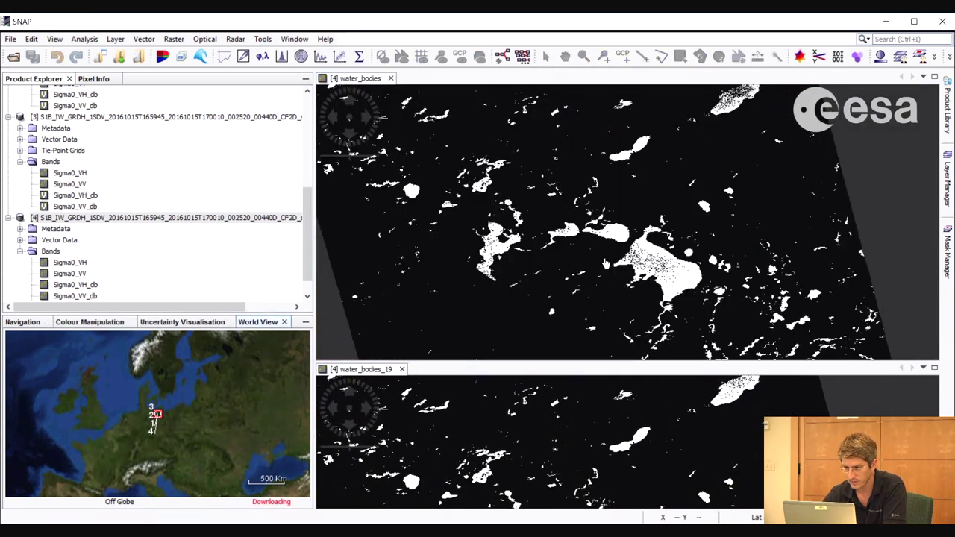
left_click_drag(606, 264, 620, 152)
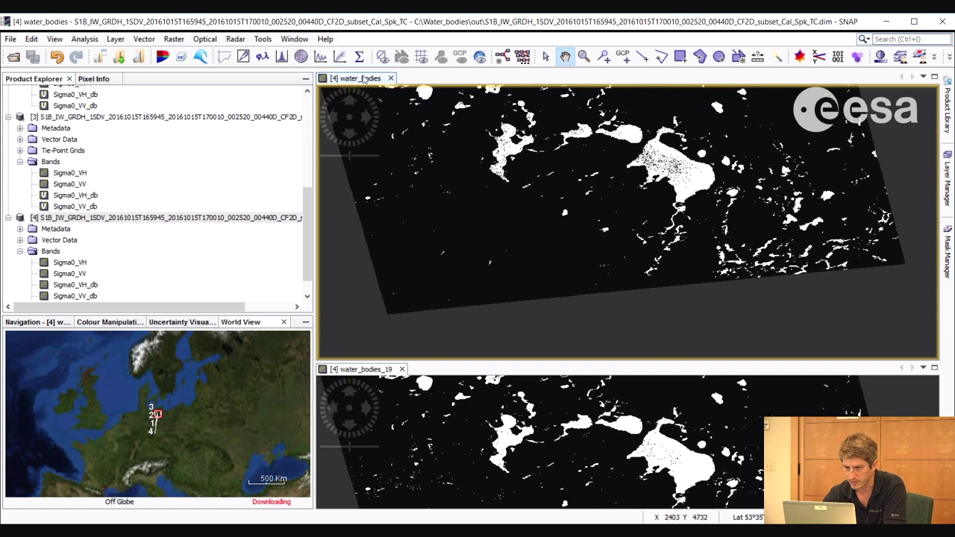
Step: Tile the water_bodies and water_bodies_19 masks side by side and pan the linked views
left_click(295, 39)
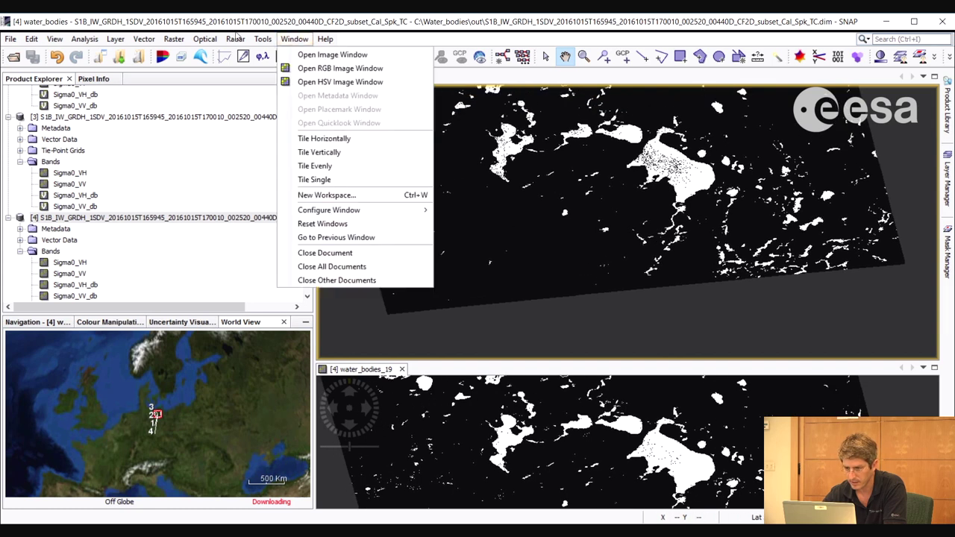
left_click(324, 138)
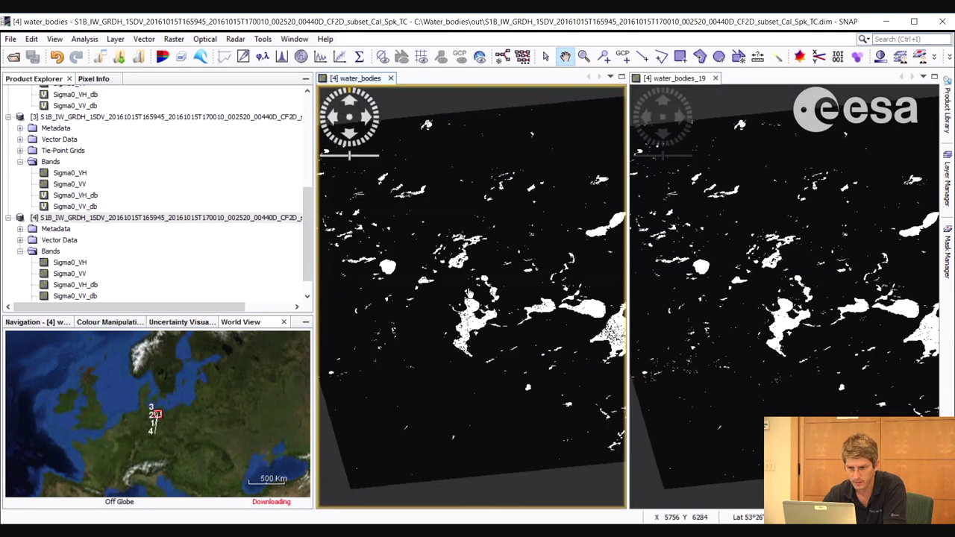
left_click_drag(586, 413, 485, 379)
scroll(796, 379, "down", 3)
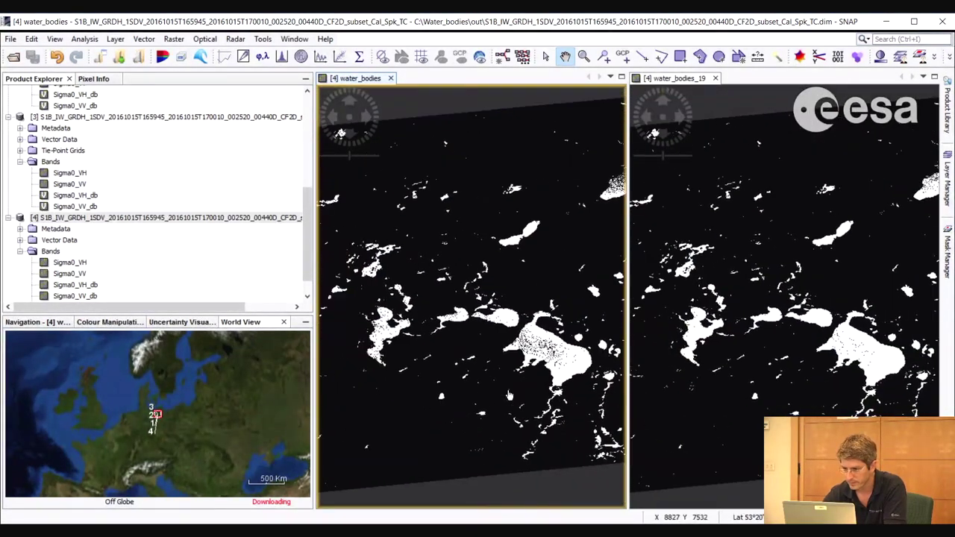